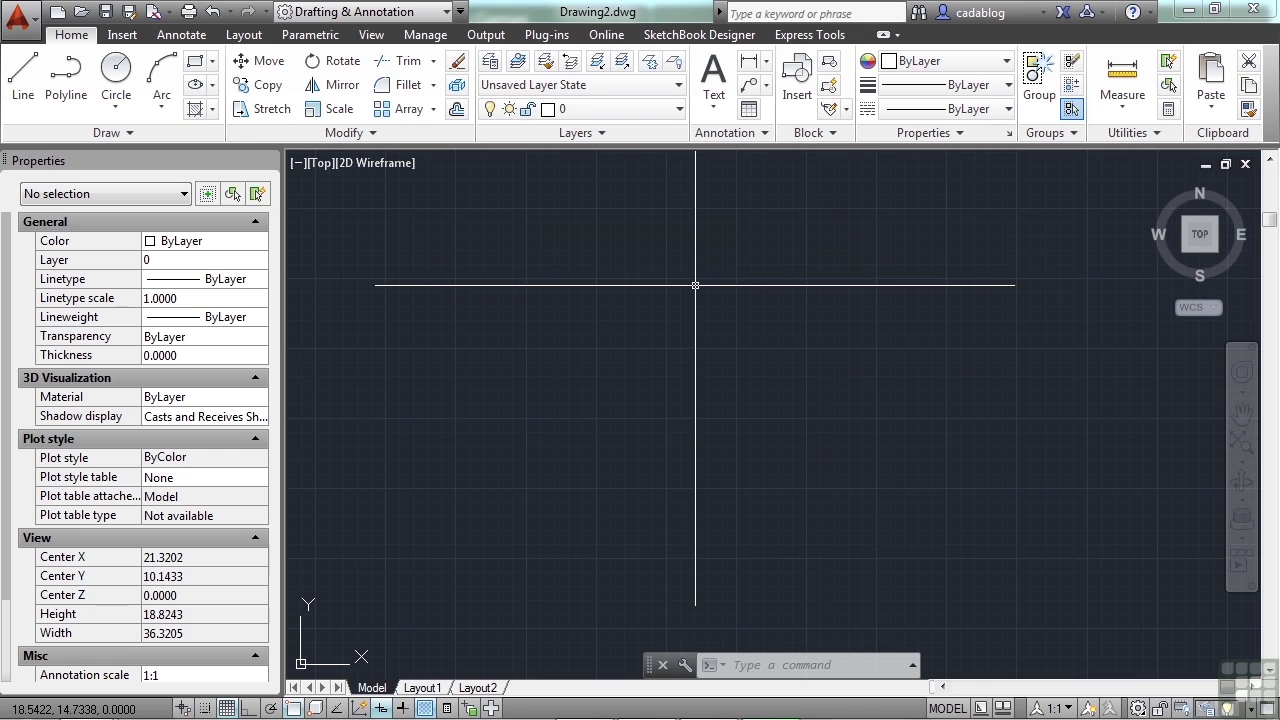
- Cancel the typed PUB command and open the Publish dialog from the Application menu
type("PUB")
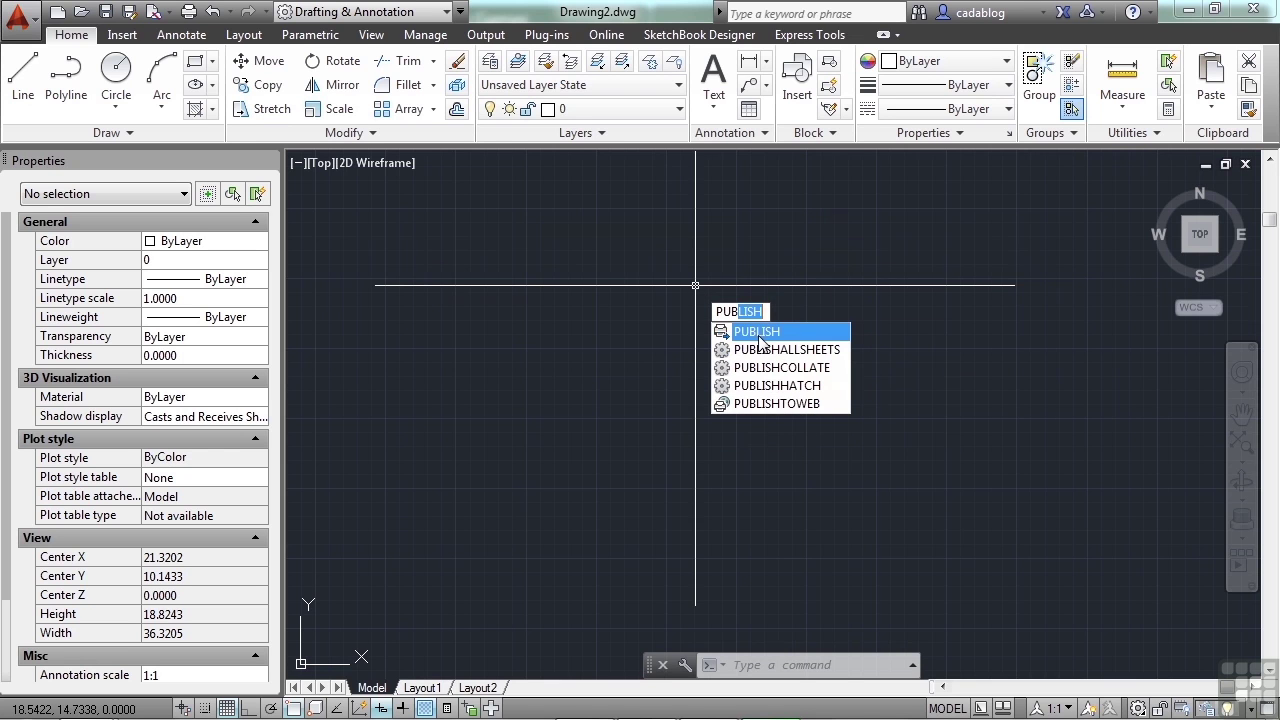
key("Escape")
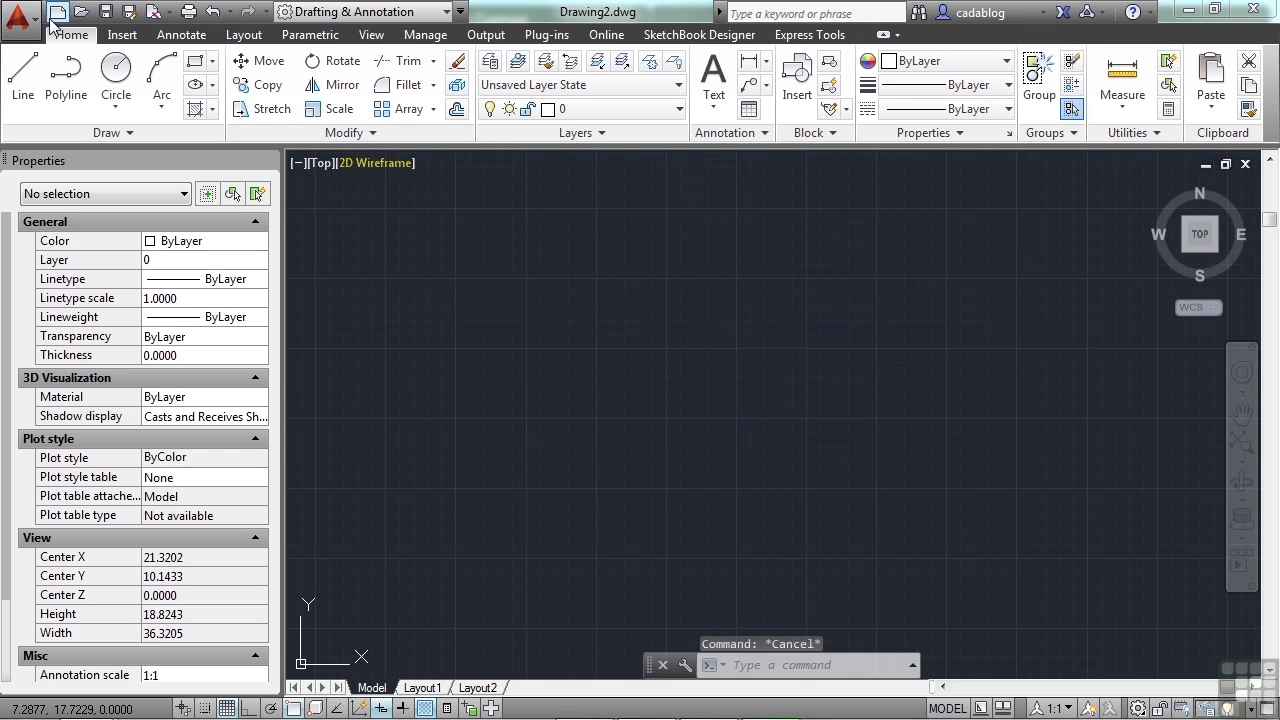
left_click(19, 22)
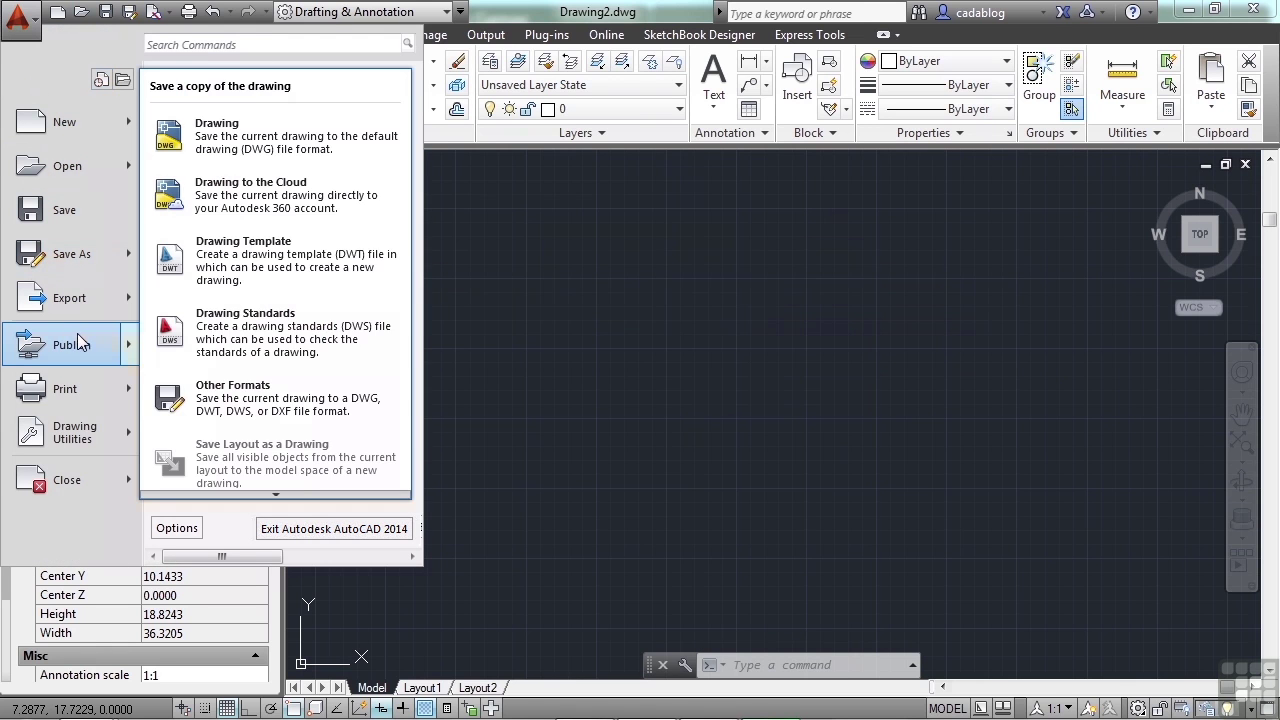
mouse_move(80, 343)
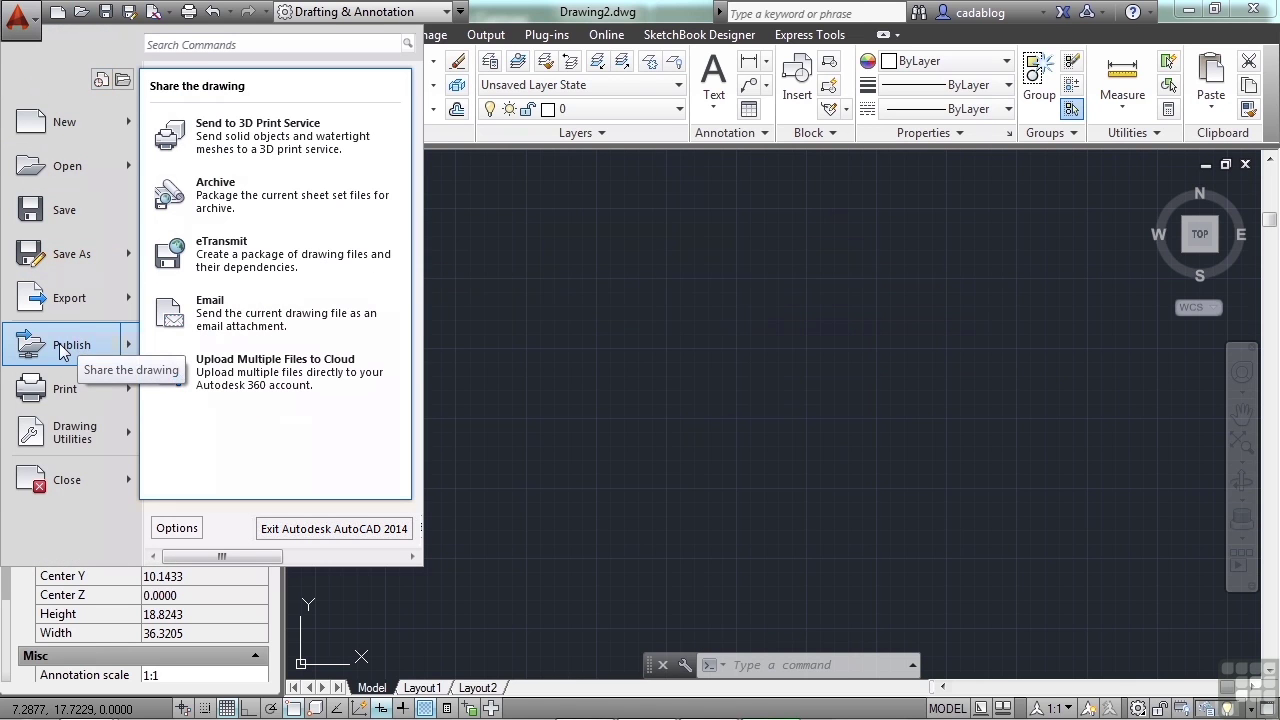
left_click(70, 347)
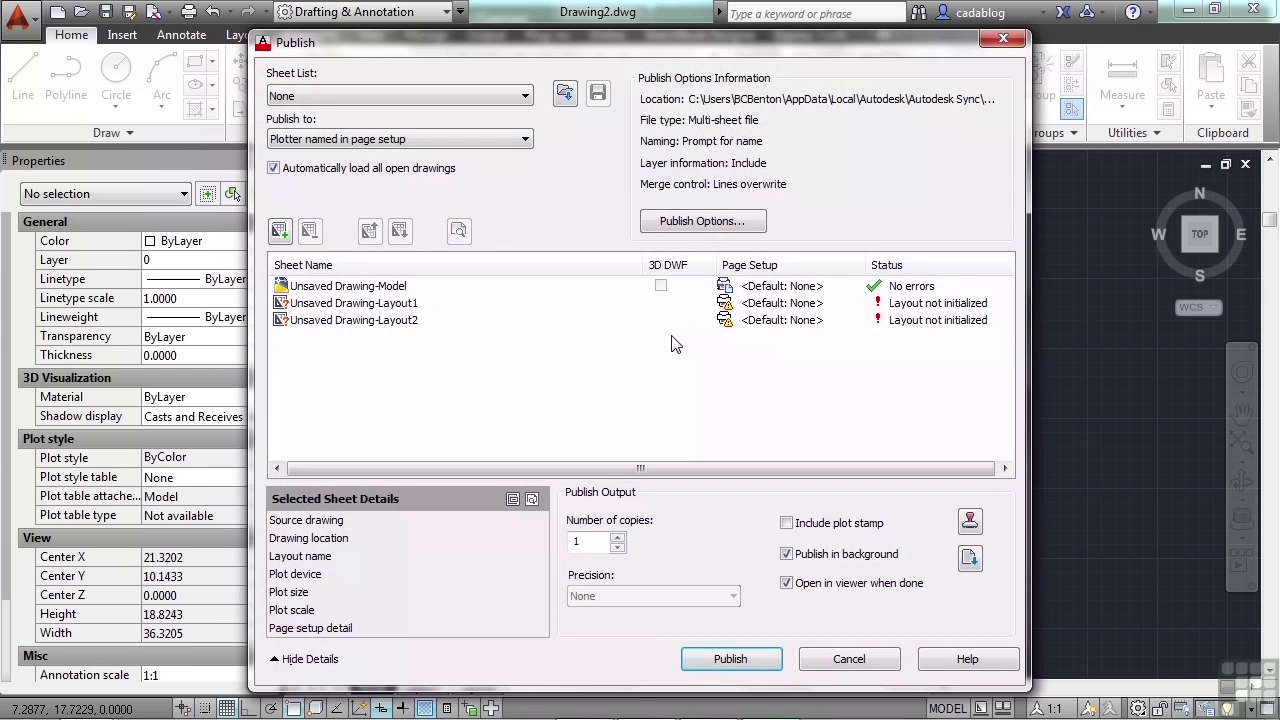
- Move the Publish dialog up-left, widen it, and check the Model sheet's details
left_click_drag(694, 42, 658, 25)
left_click_drag(990, 508, 1062, 507)
left_click_drag(848, 34, 825, 24)
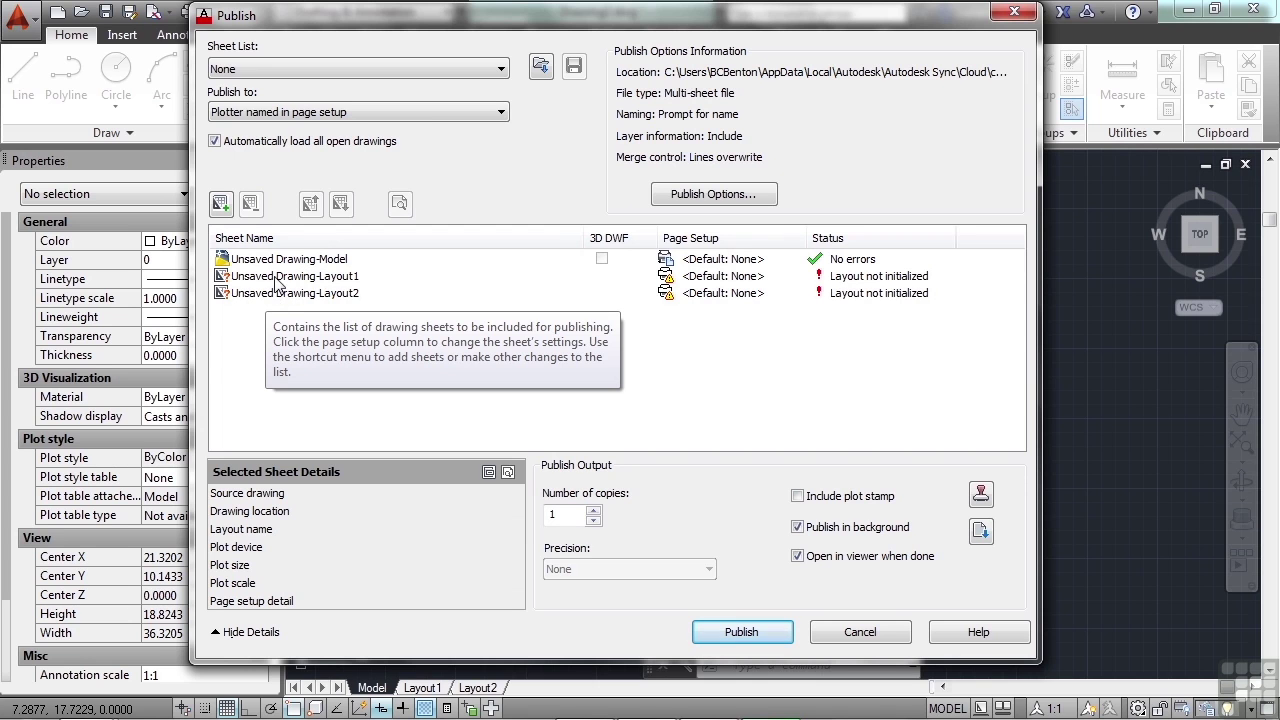
left_click(327, 265)
left_click(316, 322)
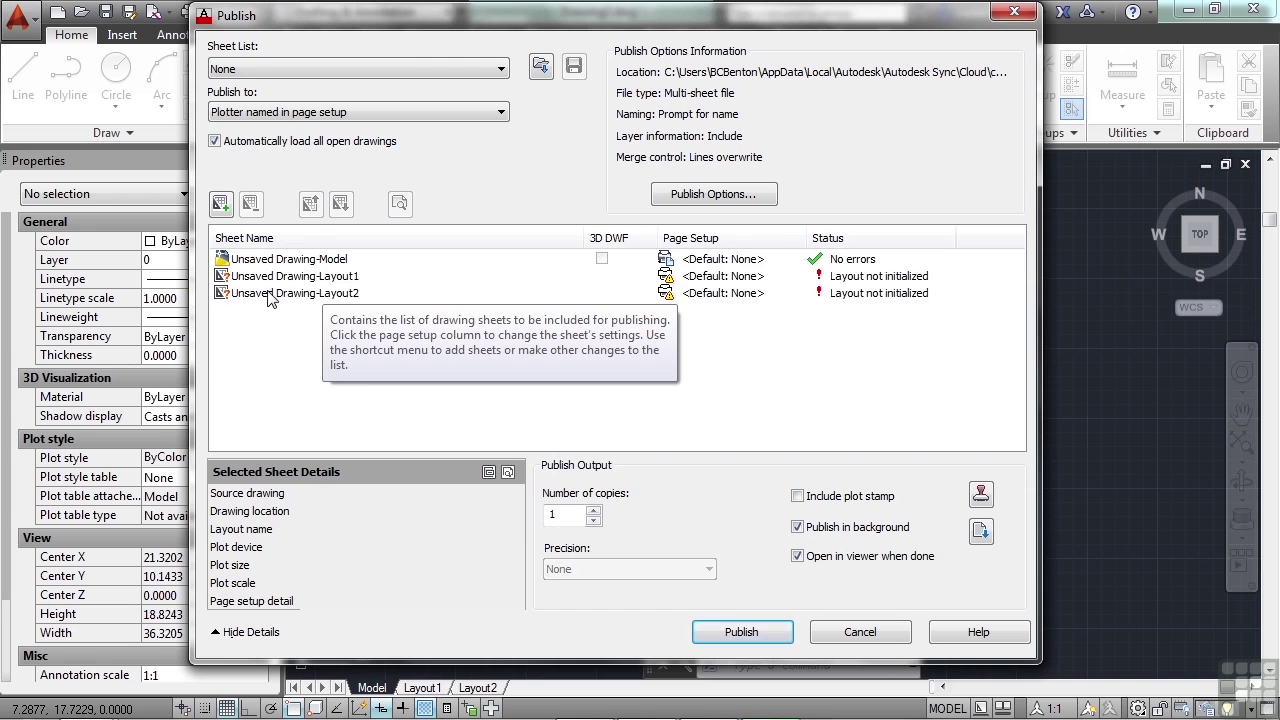
- Select the Model, Layout1 and Layout2 sheets and remove them from the list
left_click(268, 293)
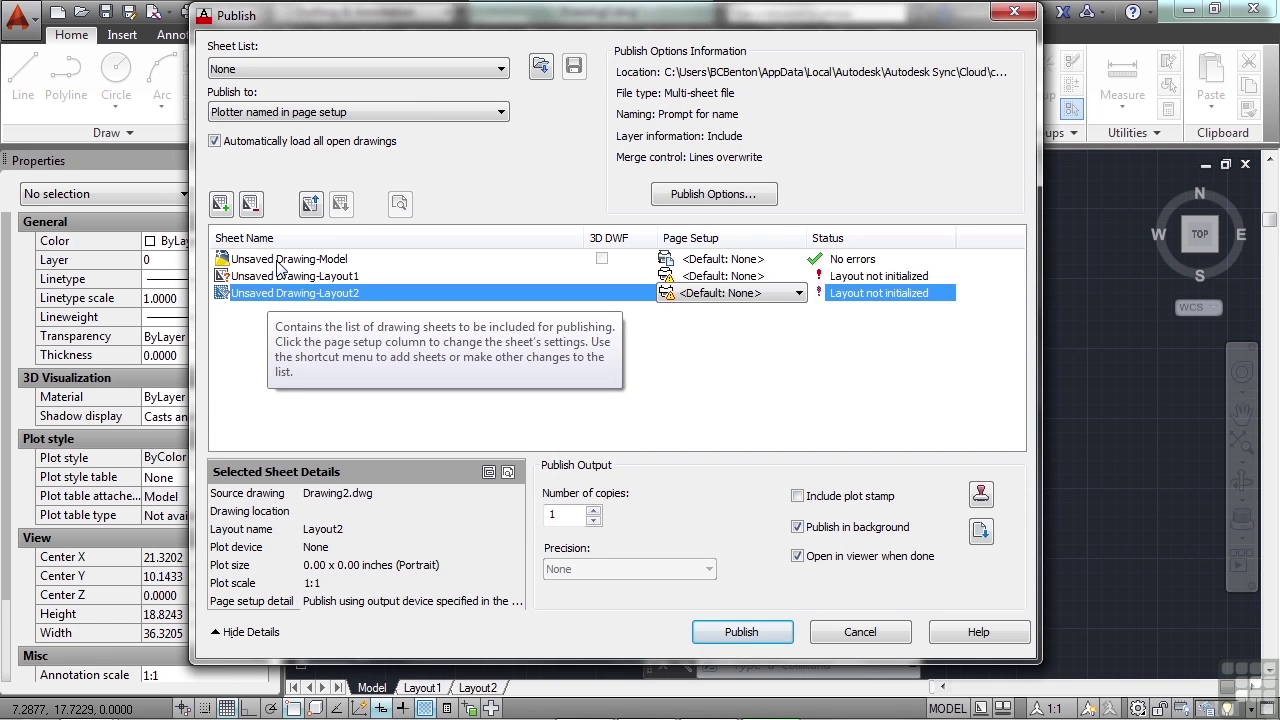
left_click(277, 262, "shift")
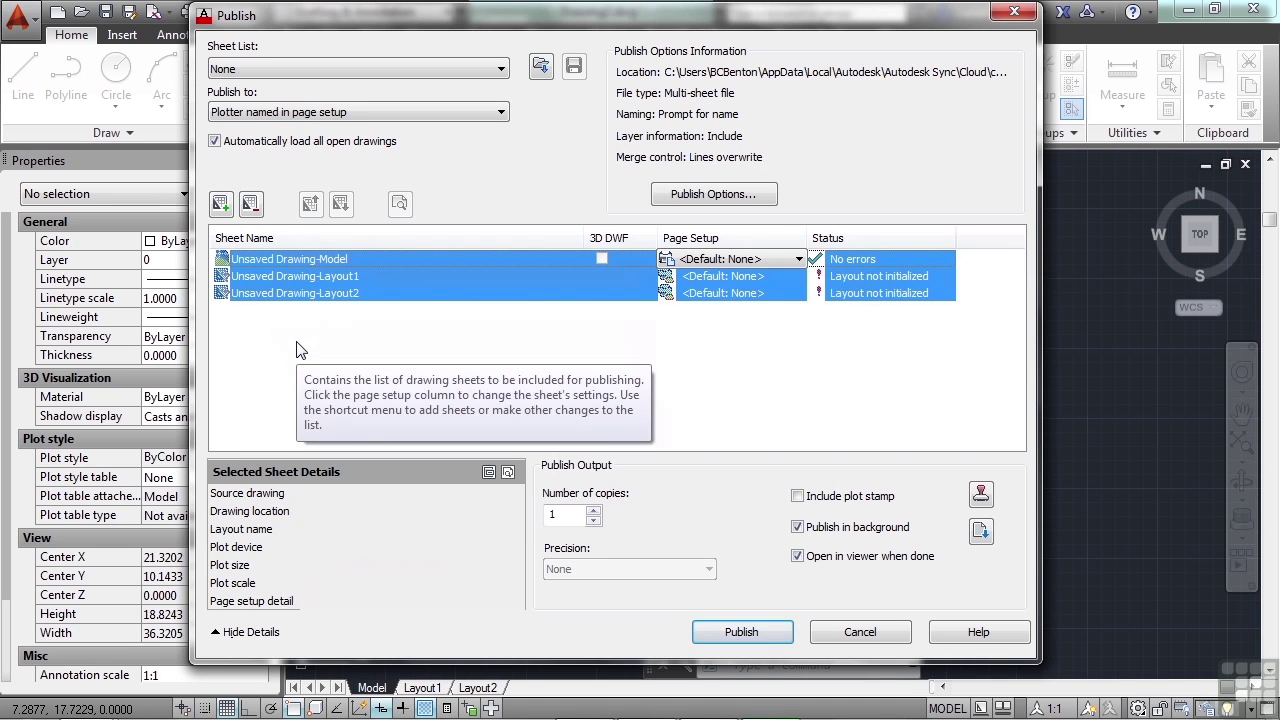
left_click(252, 208)
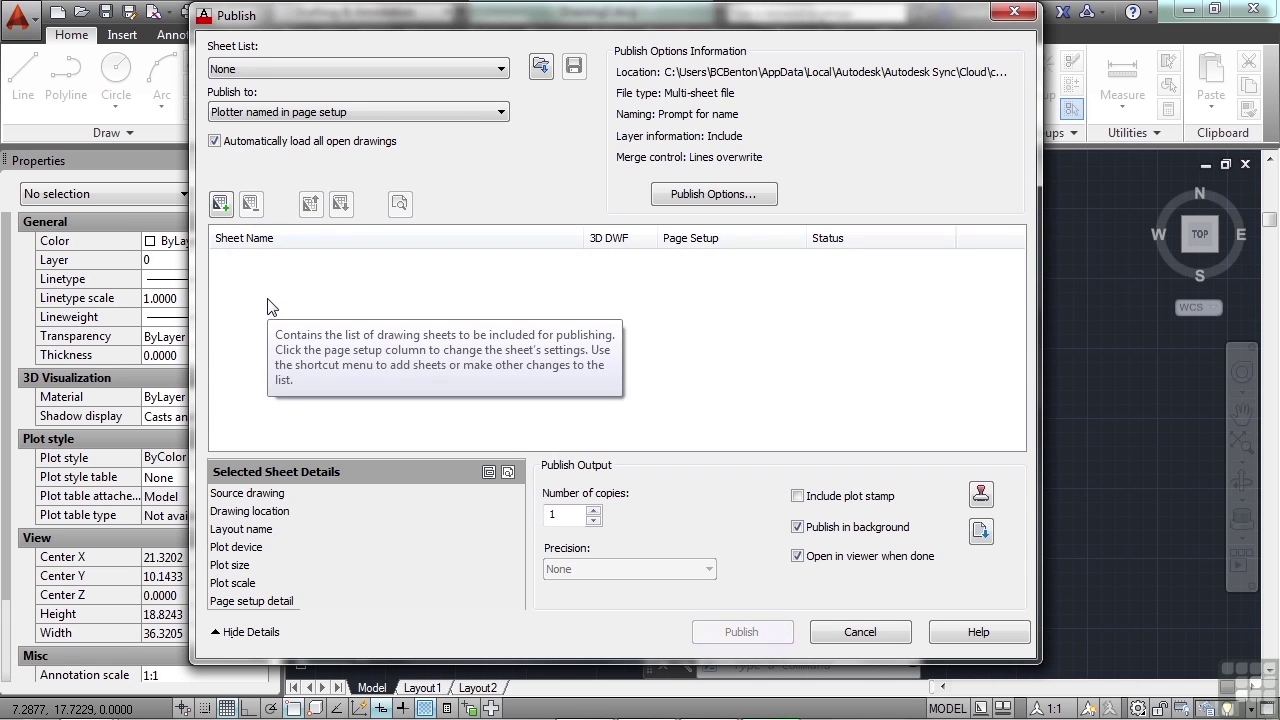
- Browse to folder 13 on RECOVERY (D:) and select all five drawings
left_click(222, 205)
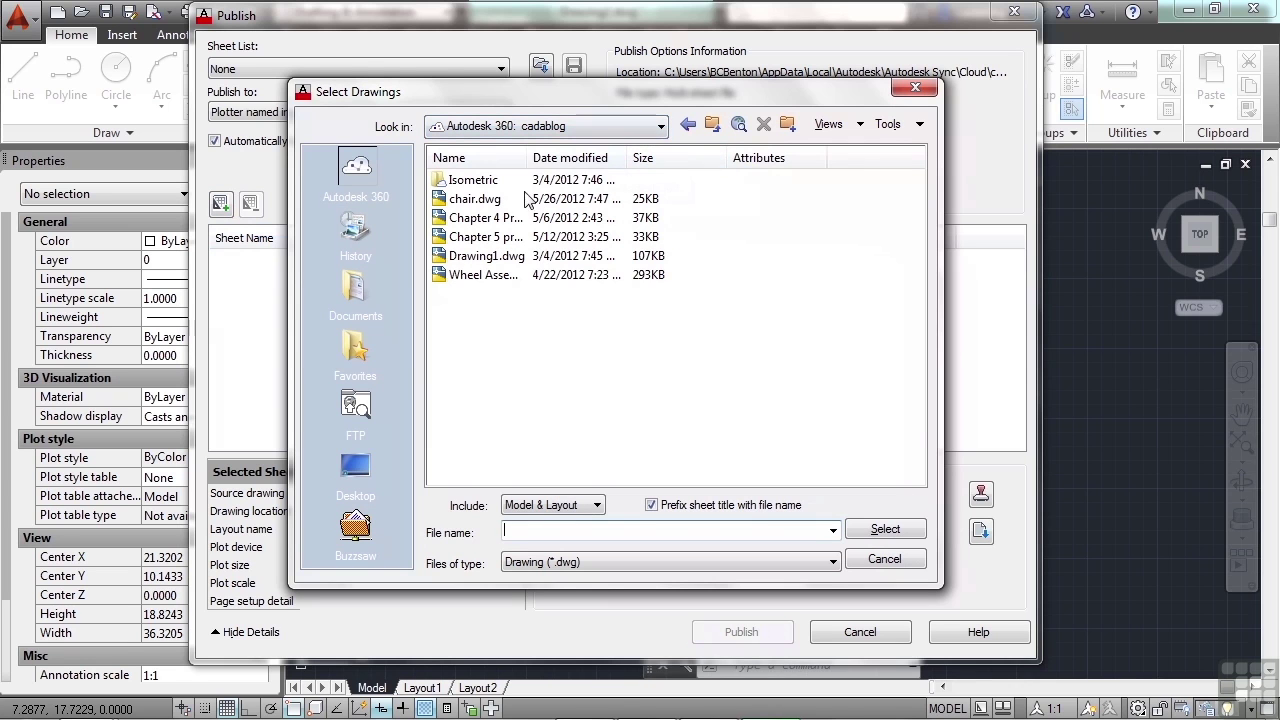
left_click_drag(529, 157, 570, 155)
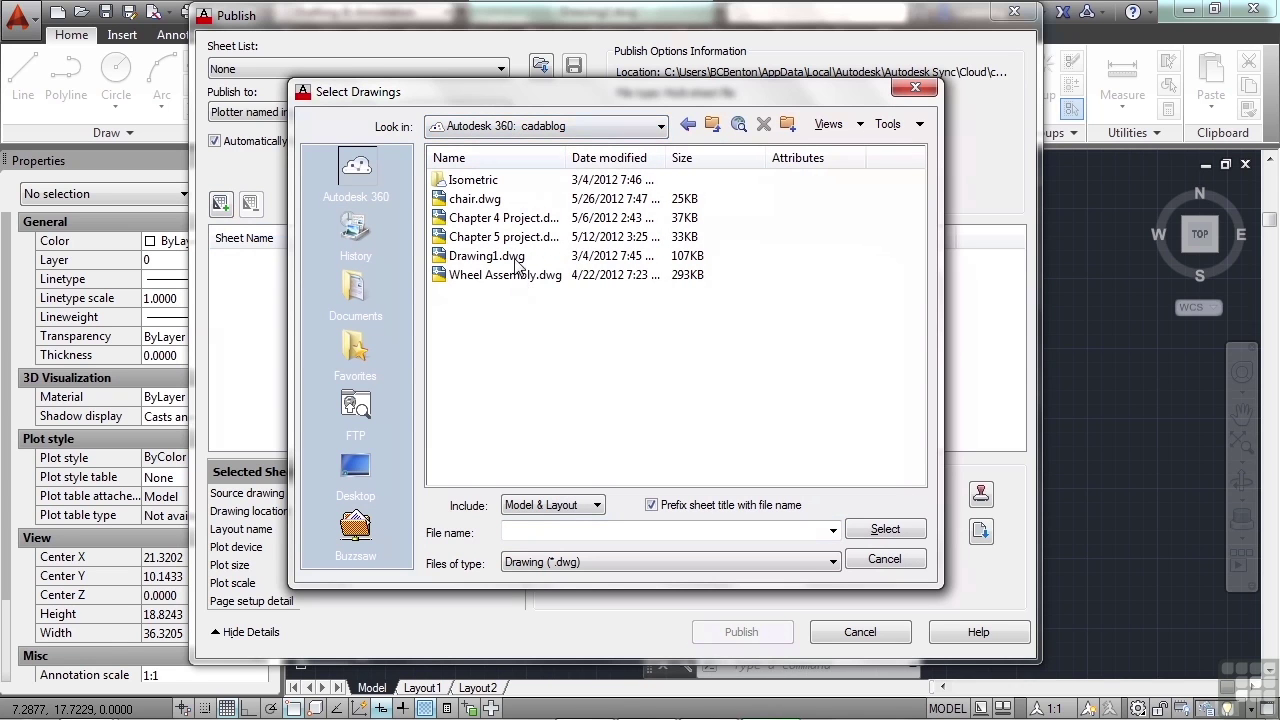
left_click(661, 127)
left_click(516, 195)
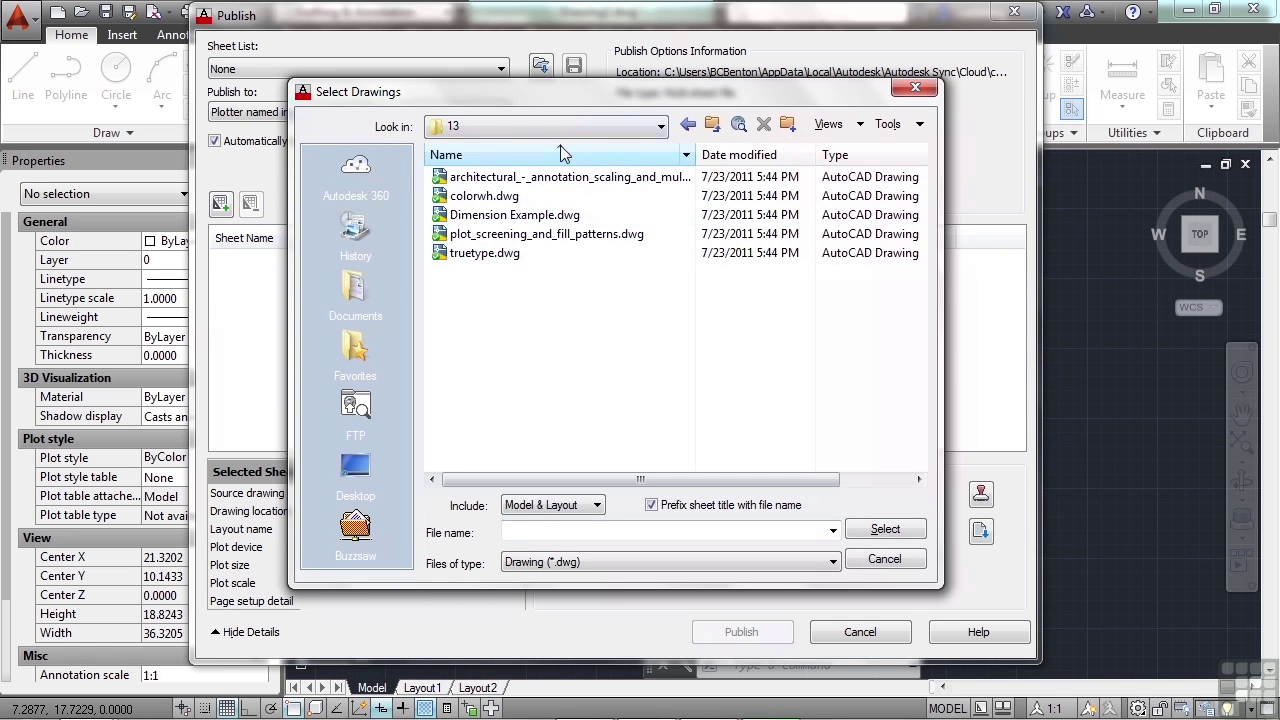
left_click(498, 184)
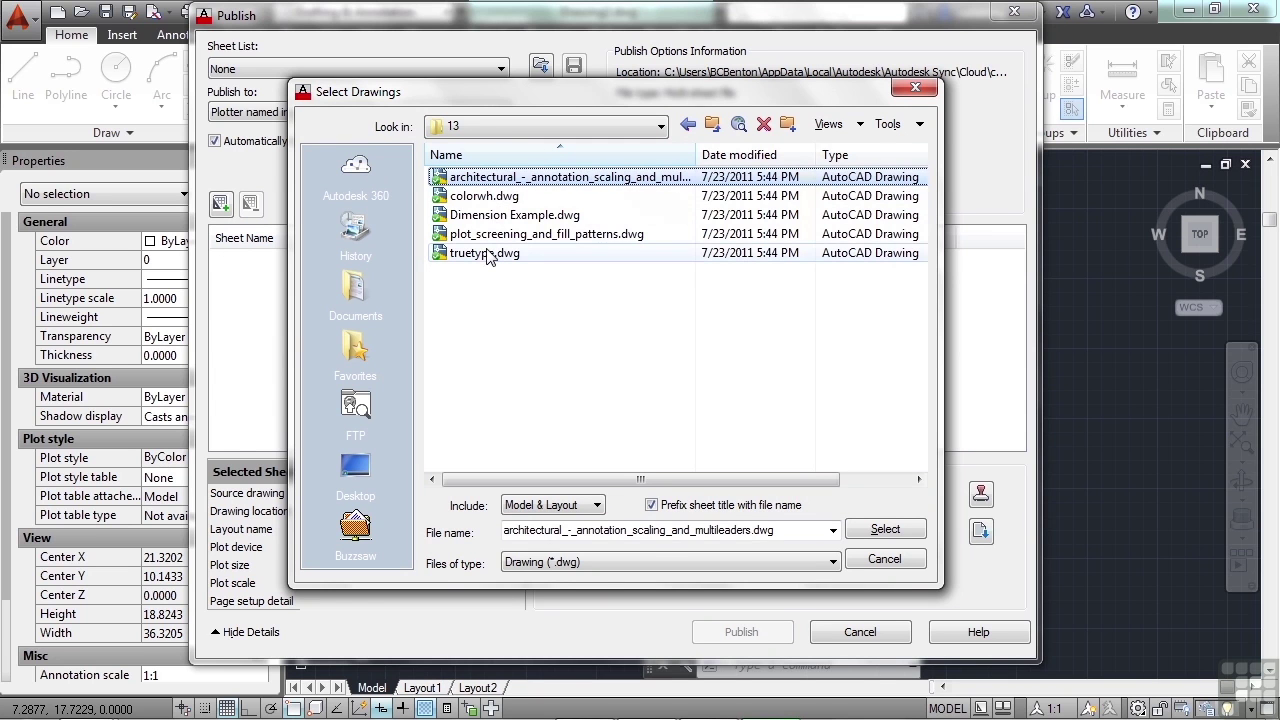
left_click(487, 255, "shift")
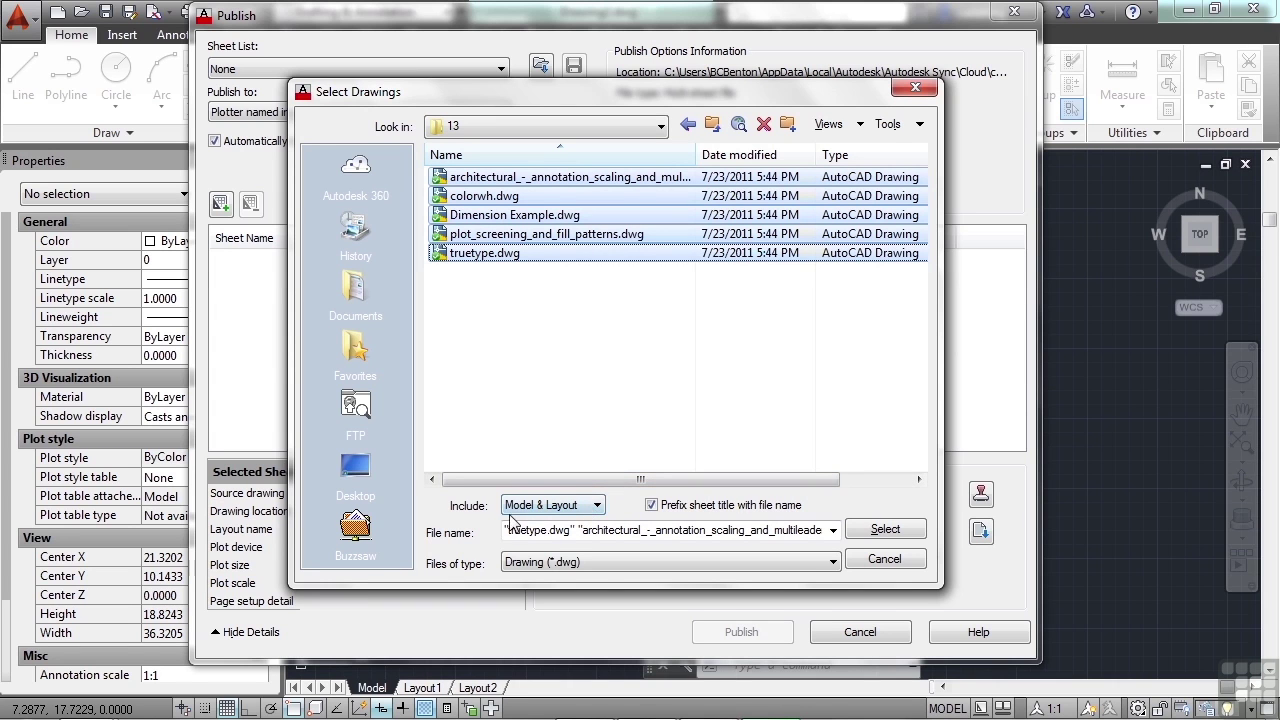
- Set Include to Model & Layout and add the five drawings' sheets
left_click(583, 510)
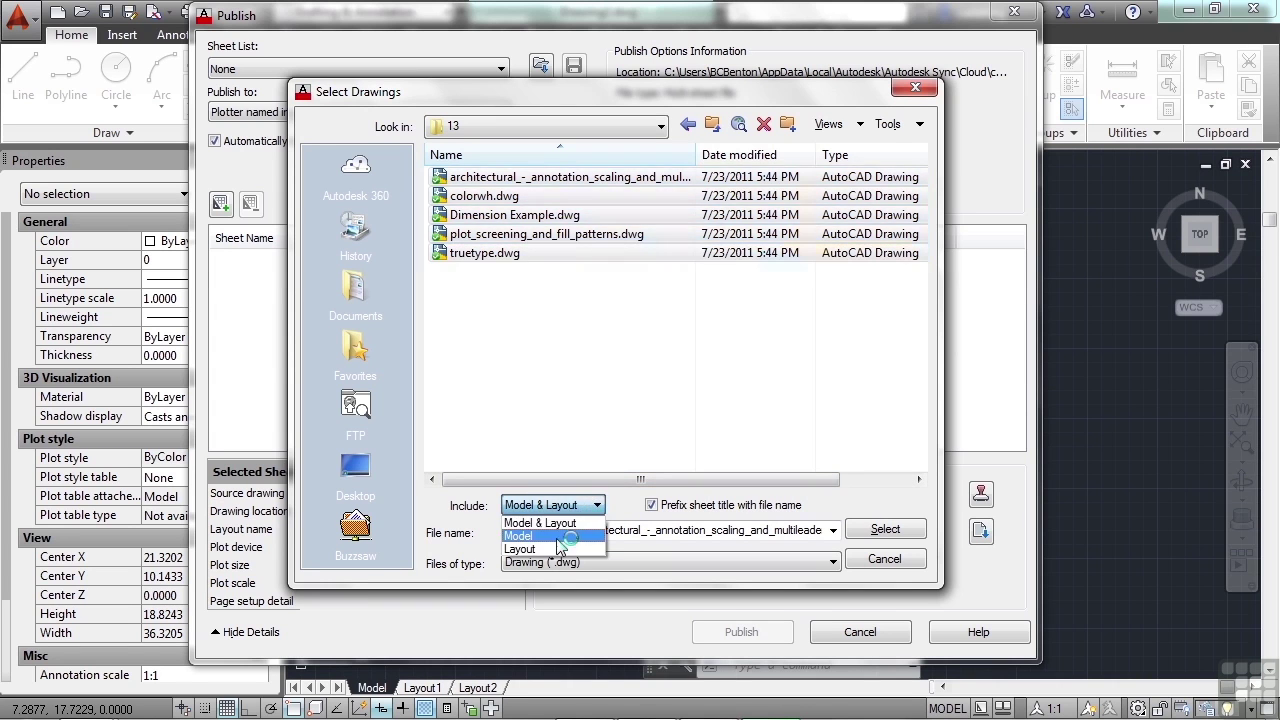
left_click(557, 550)
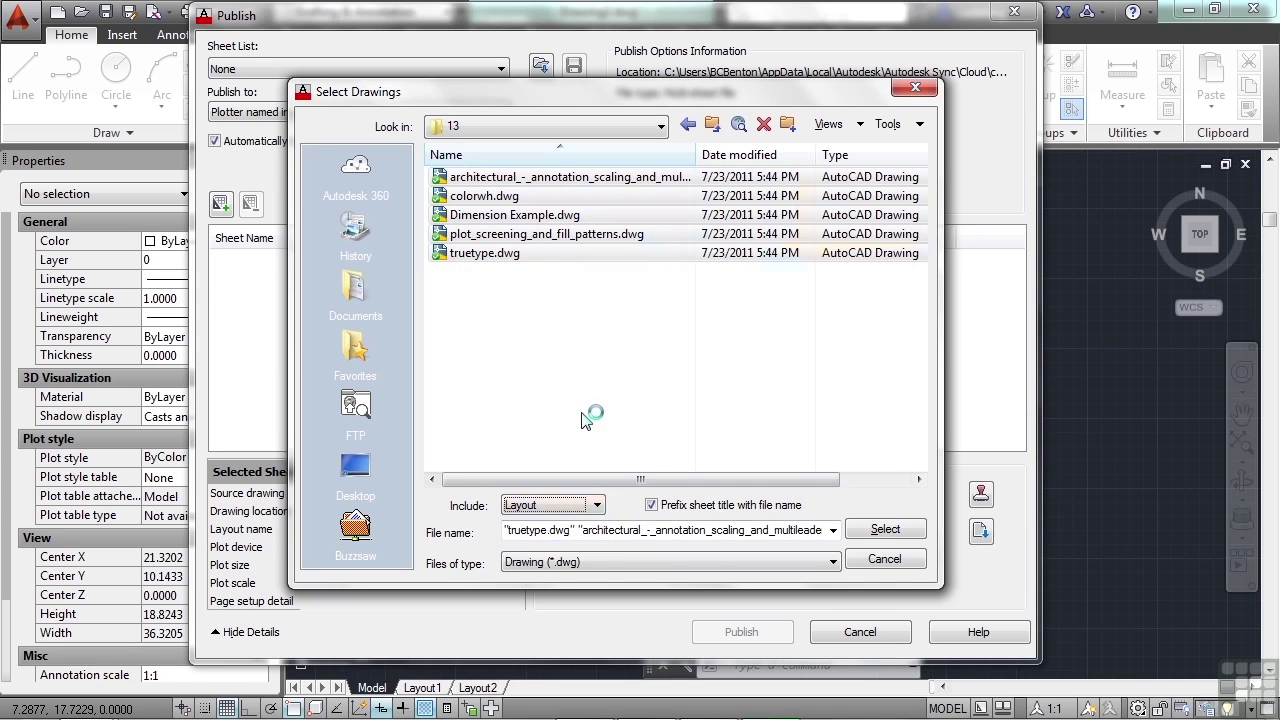
left_click(592, 506)
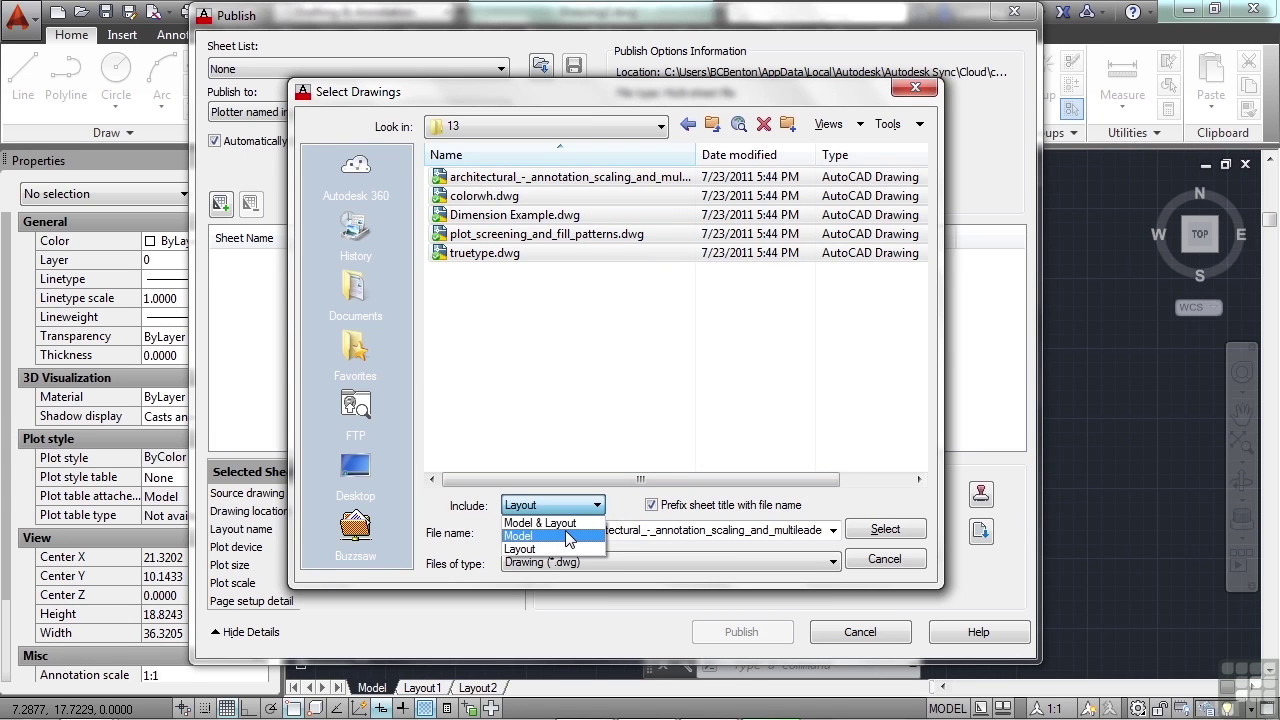
key("Up")
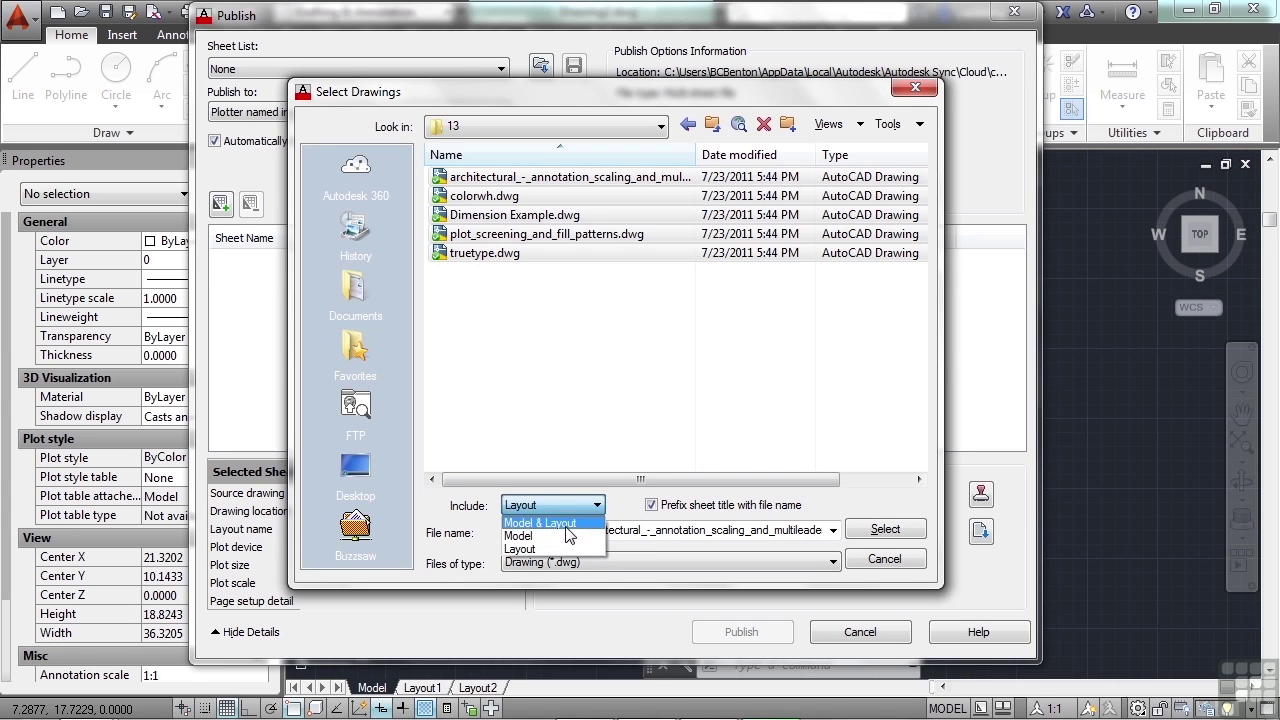
left_click(560, 526)
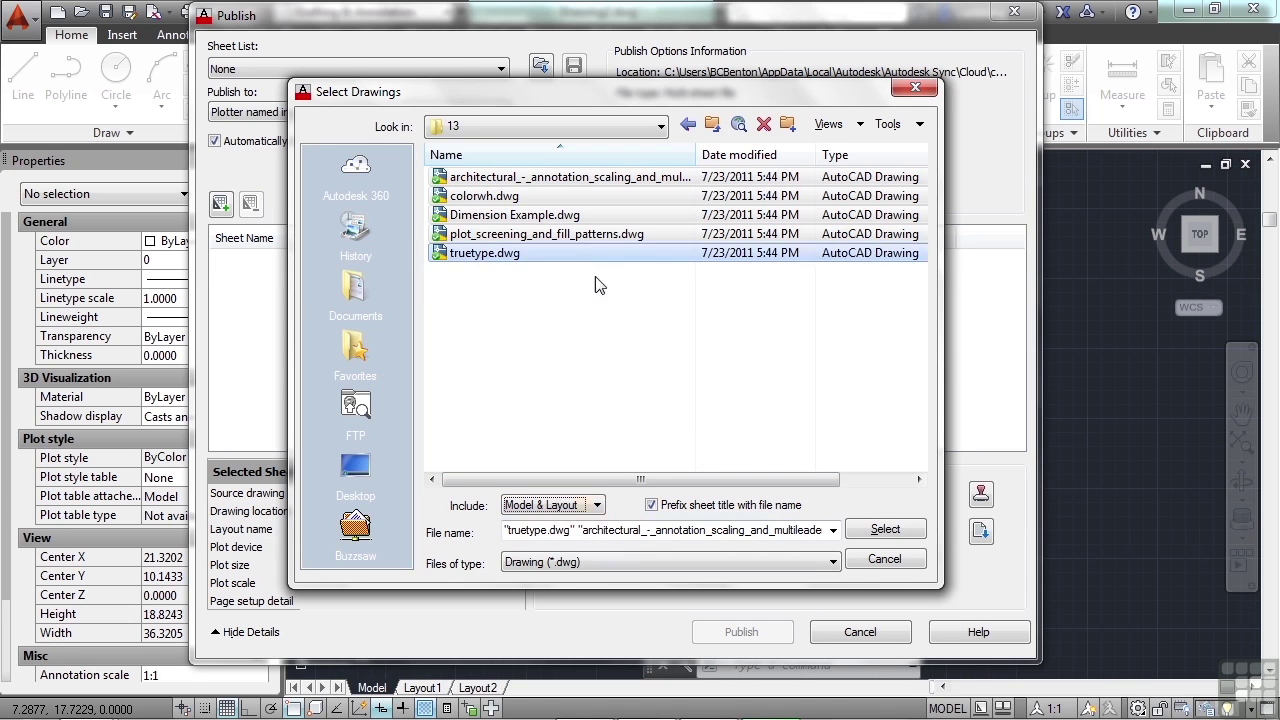
left_click(885, 530)
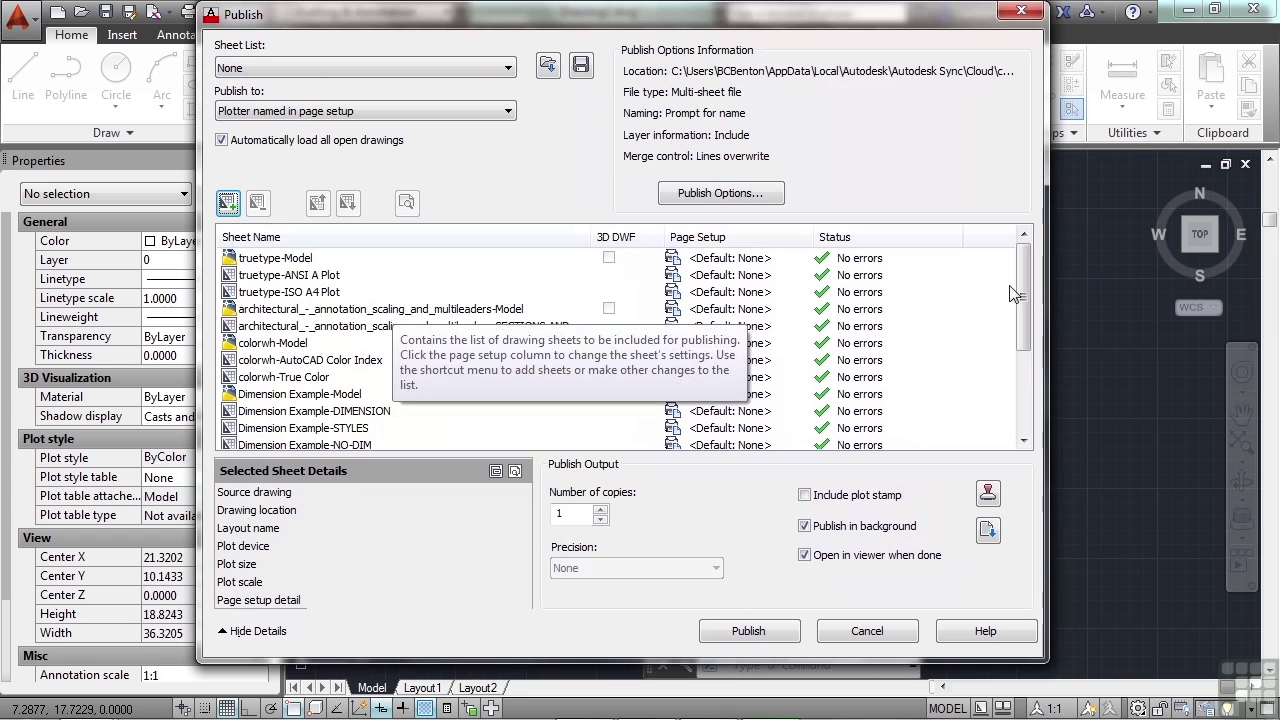
- Remove the plot_screening_and_fill_patterns-Model and Dimension Example-Model sheets
left_click_drag(1018, 296, 1018, 375)
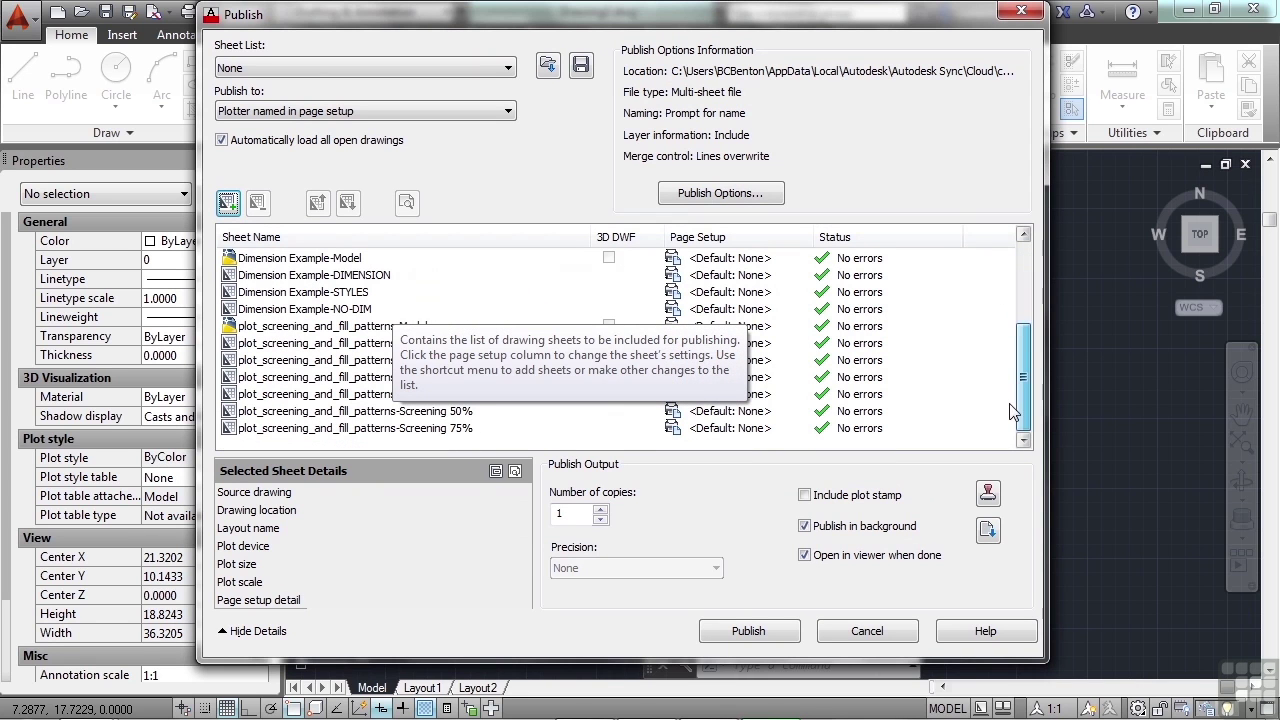
left_click(292, 343)
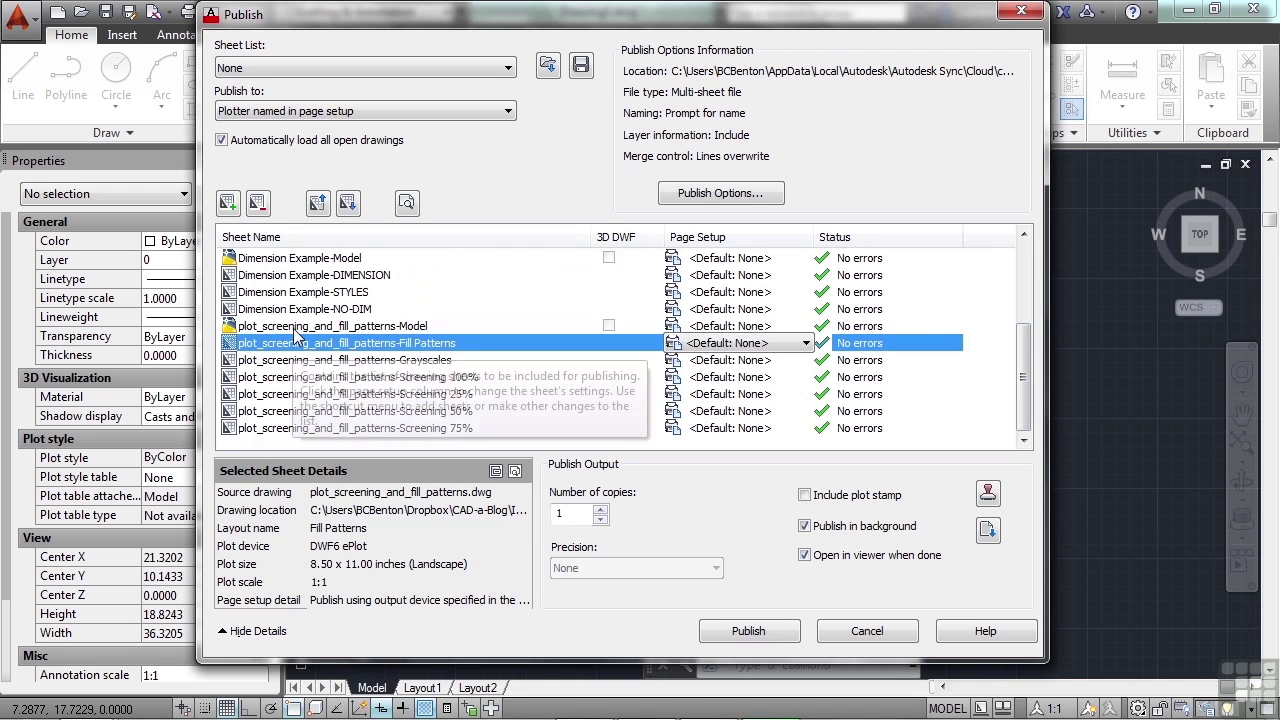
left_click(297, 327)
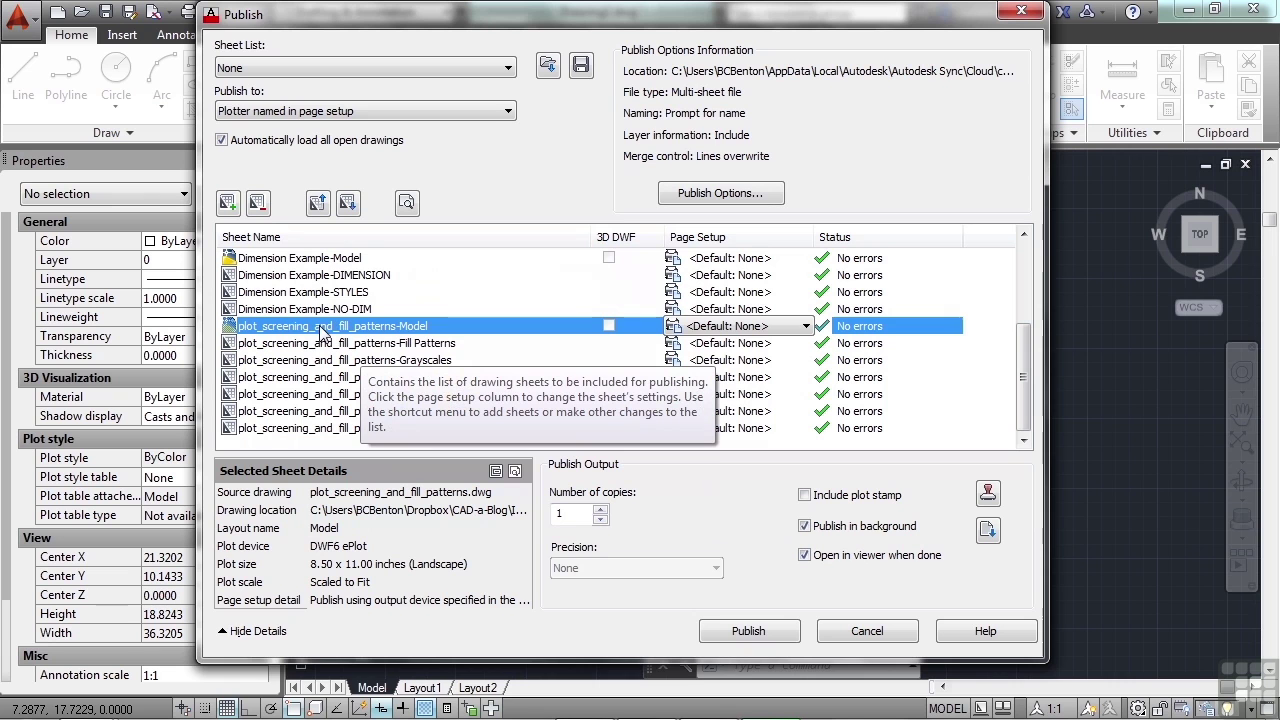
left_click(258, 204)
left_click(277, 275)
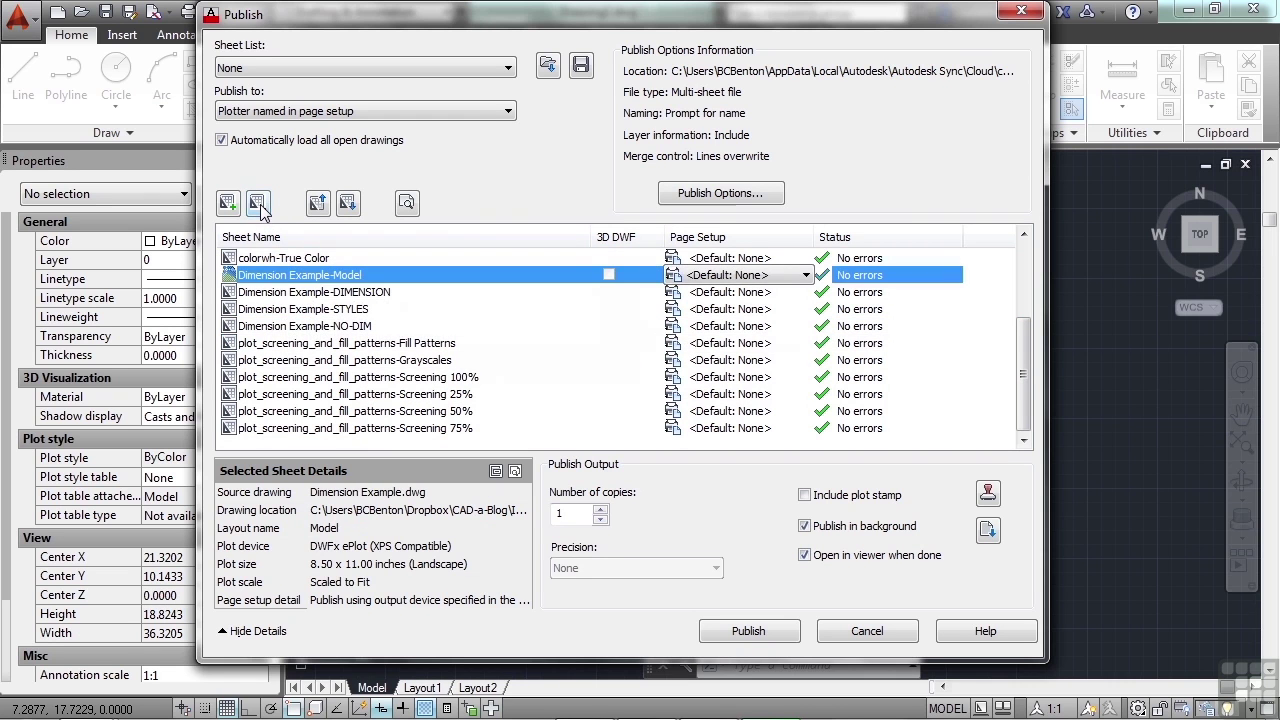
left_click(258, 204)
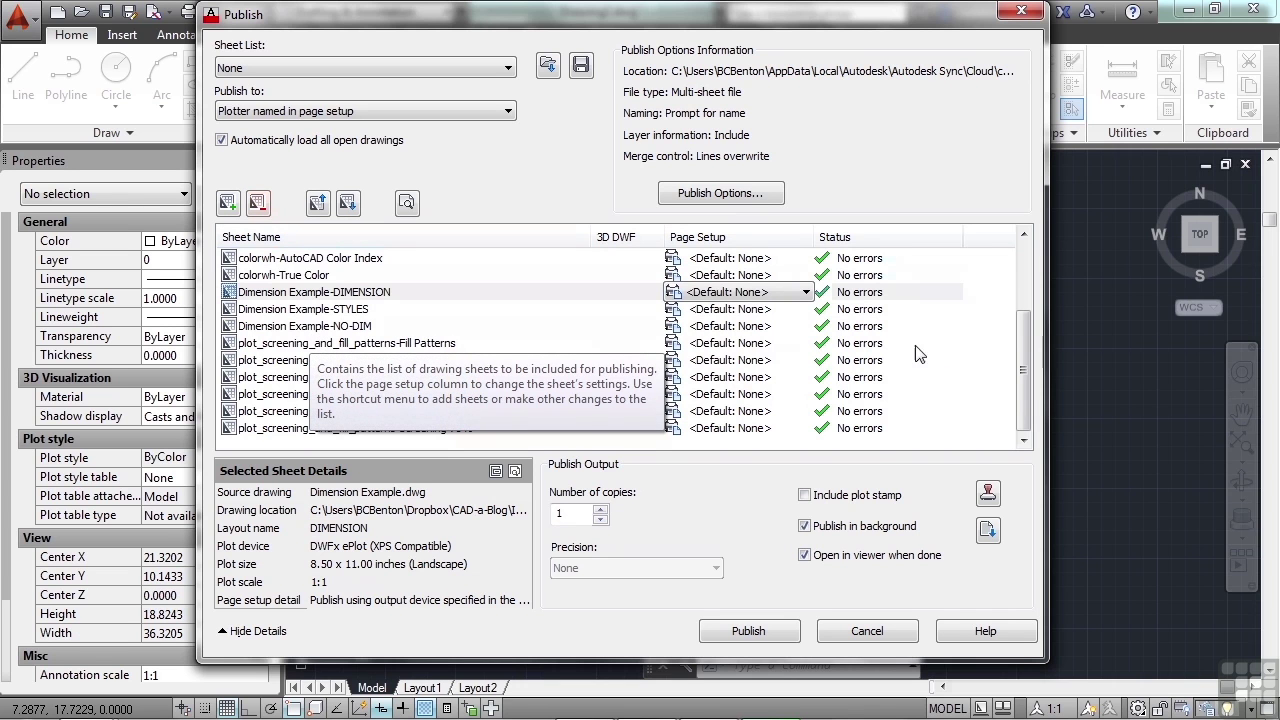
- Remove the colorwh-Model, truetype-Model and architectural Model sheets
left_click_drag(1020, 354, 1033, 268)
left_click(267, 343)
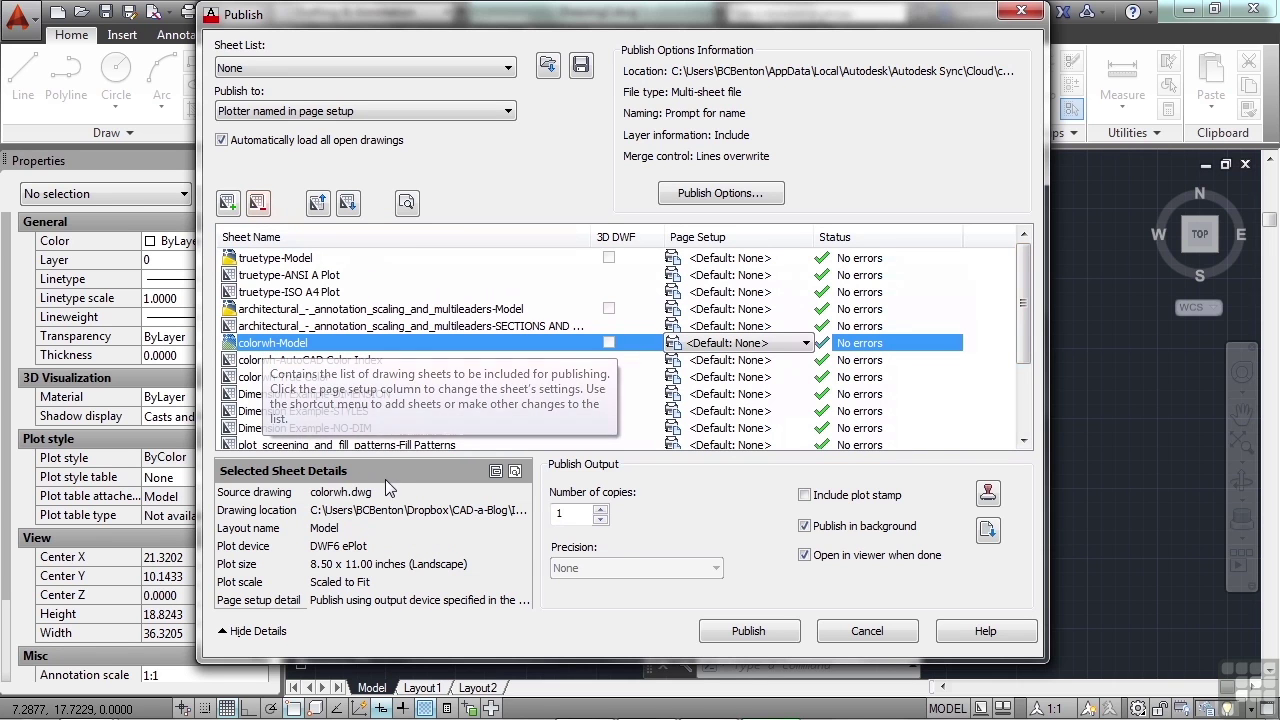
right_click(293, 343)
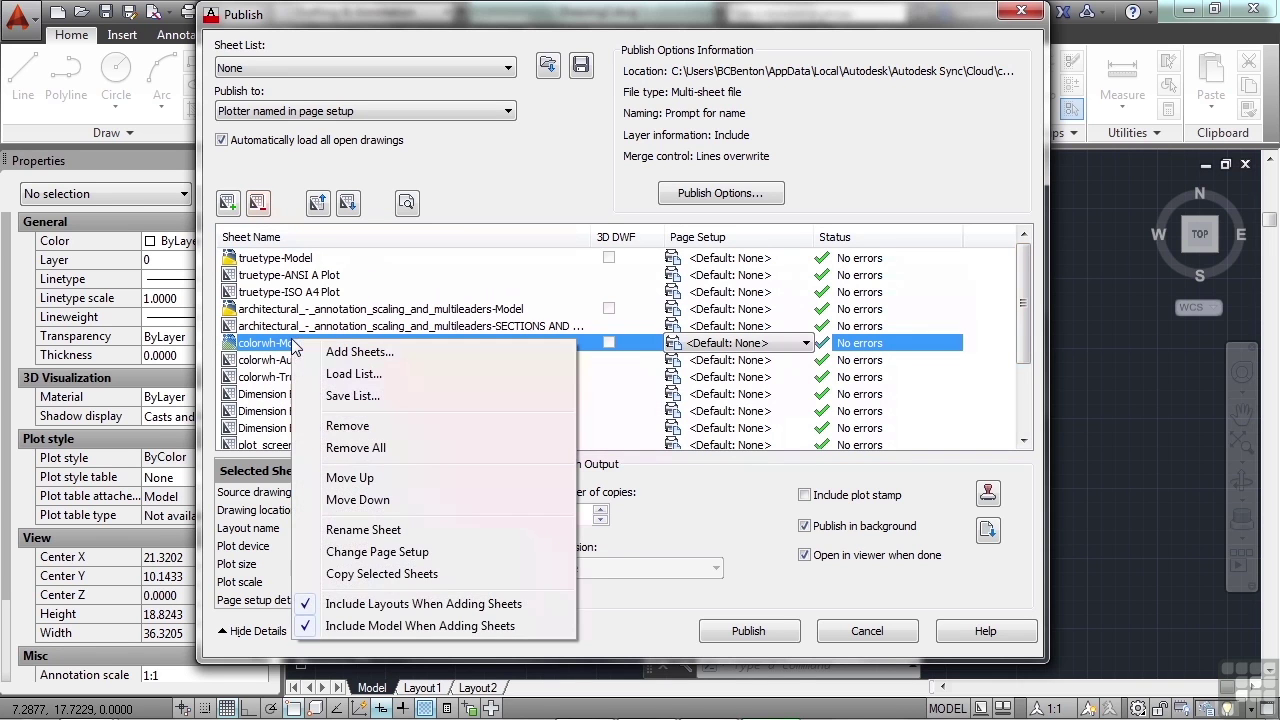
left_click(360, 426)
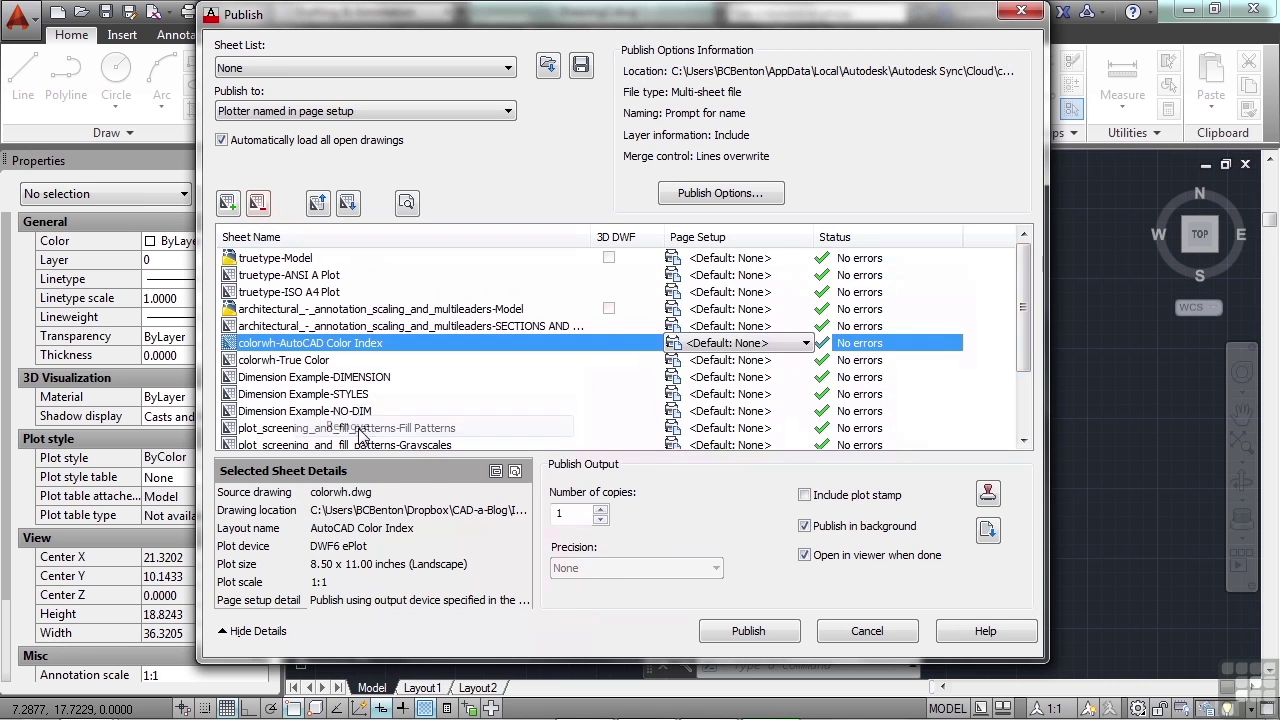
left_click(285, 258, "ctrl")
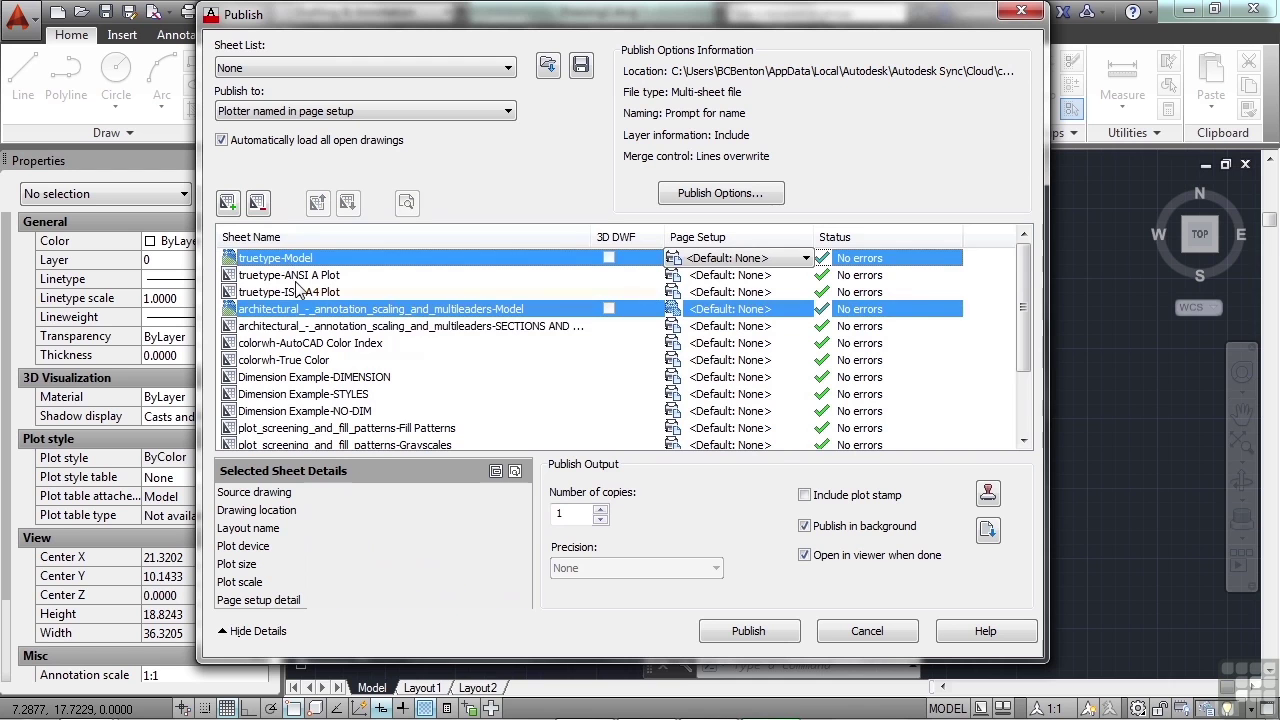
left_click(257, 202)
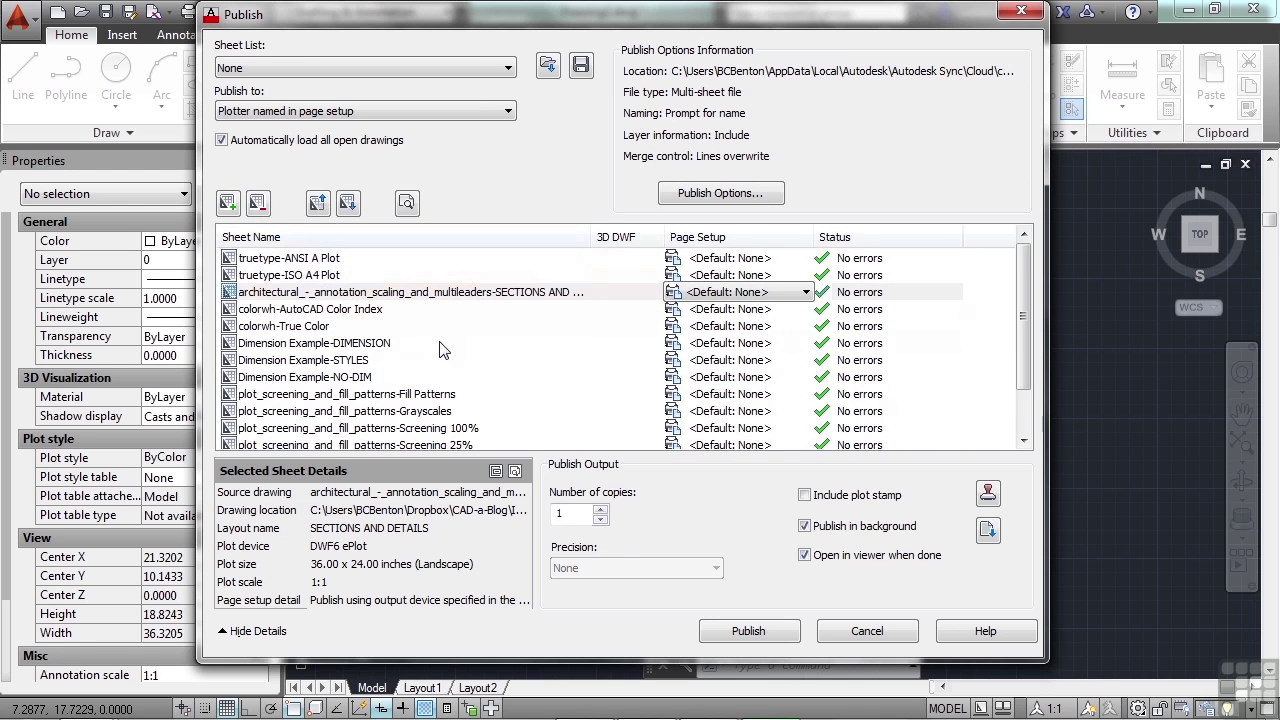
- Select the truetype-ANSI A Plot sheet and review its page setup details
left_click(300, 258)
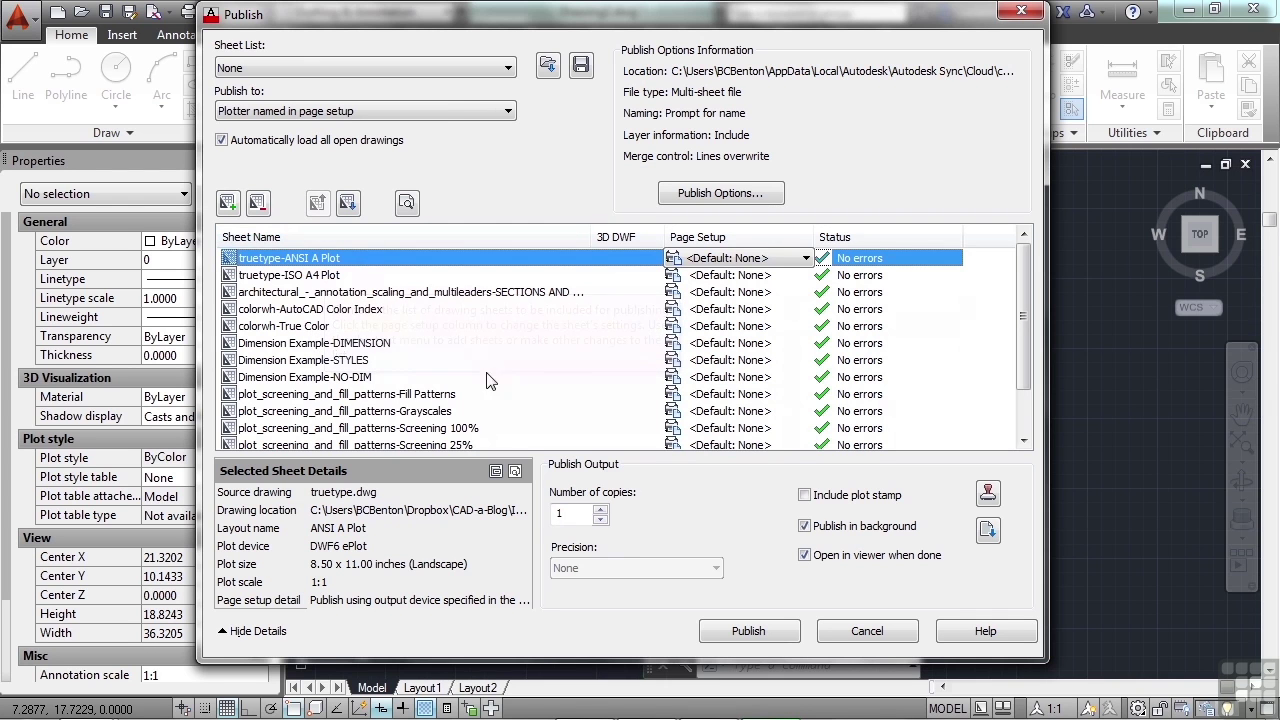
key("Down")
key("Down")
key("Down")
key("Down")
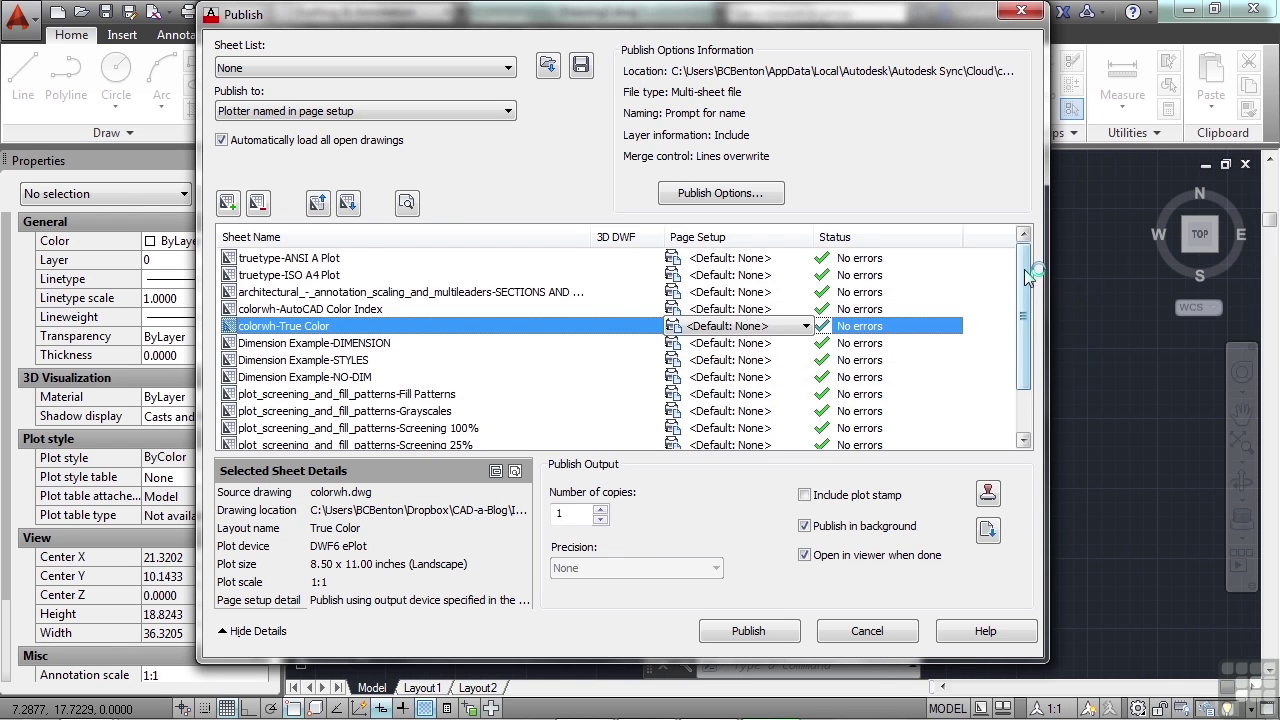
scroll(1027, 278, "down", 1)
scroll(1024, 255, "up", 1)
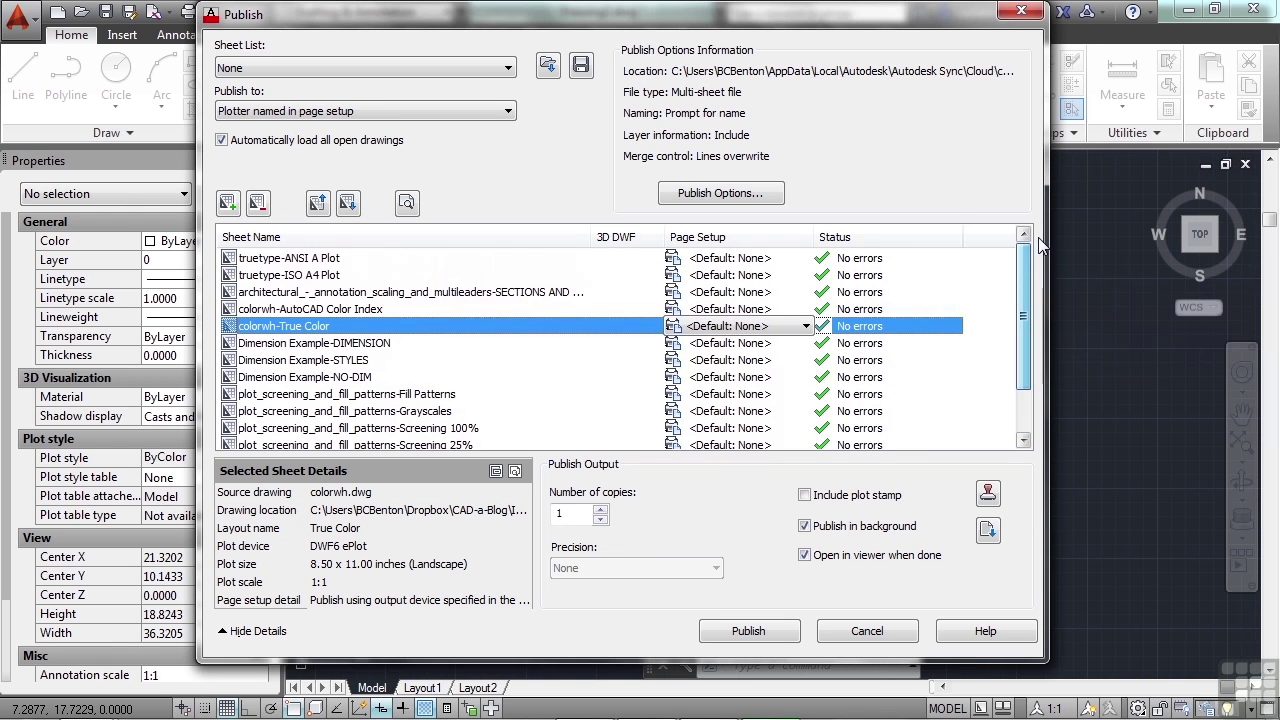
left_click(334, 259)
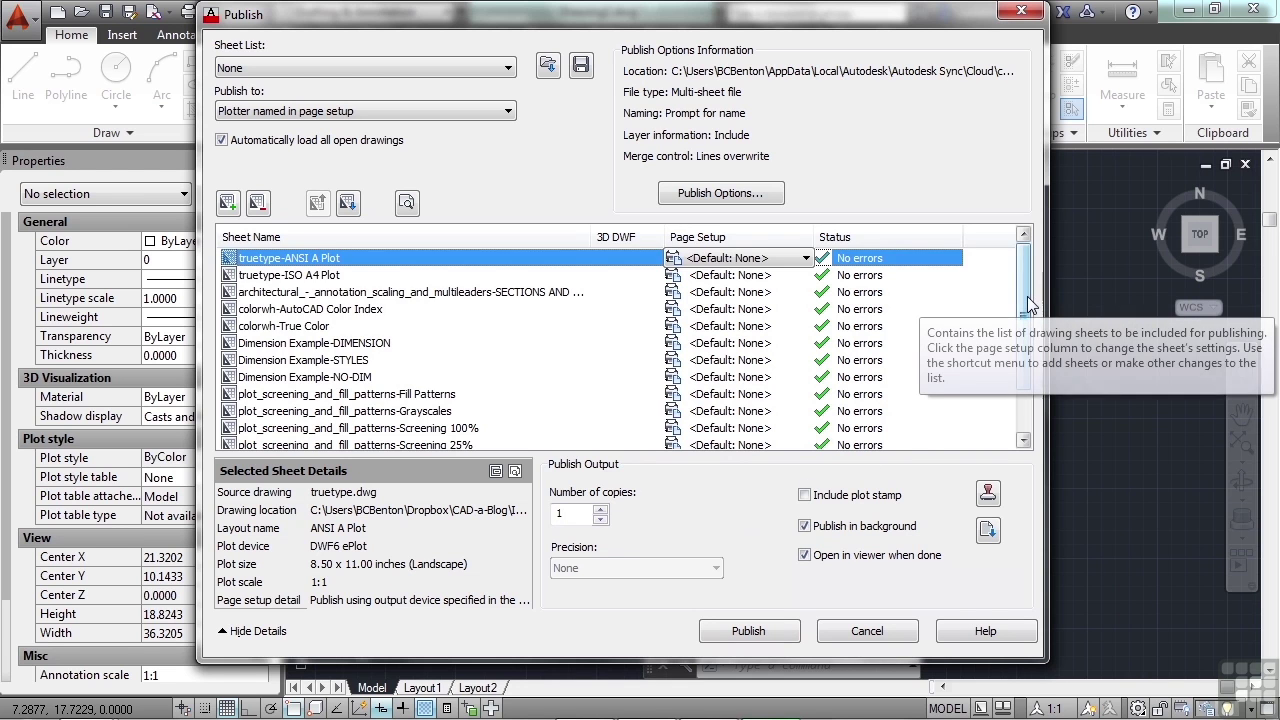
scroll(1030, 356, "down", 1)
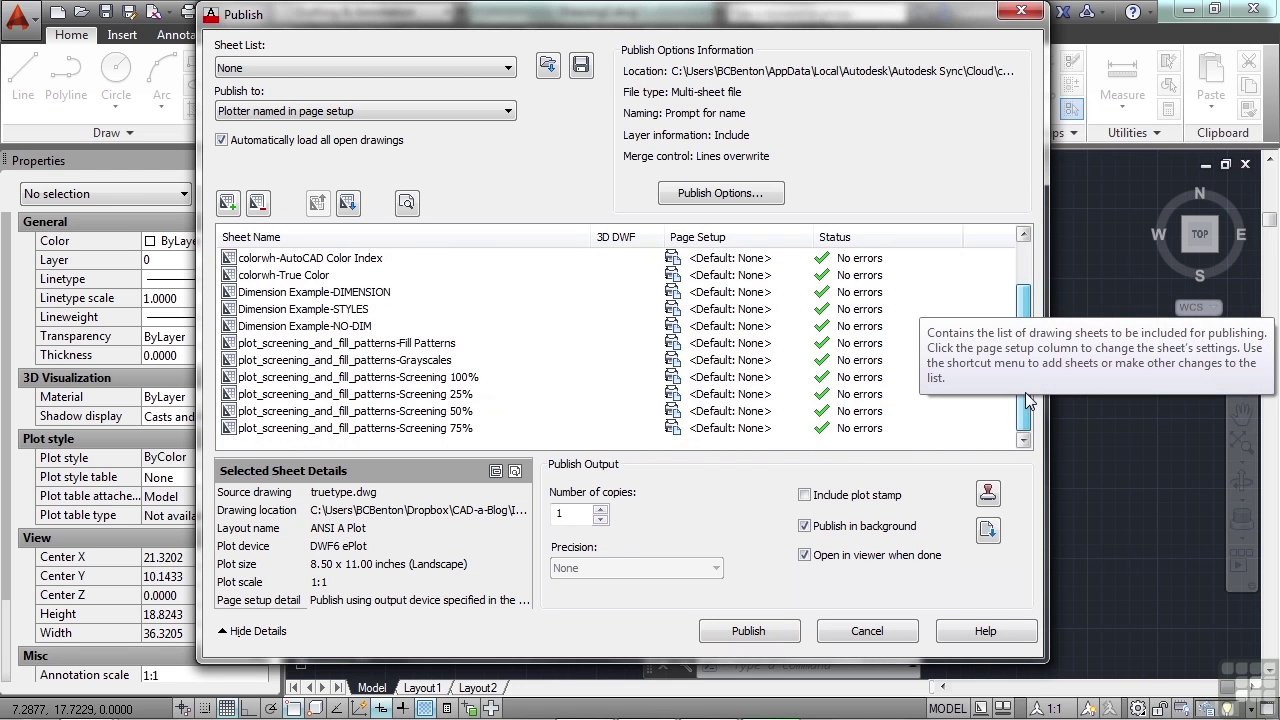
scroll(1025, 392, "up", 1)
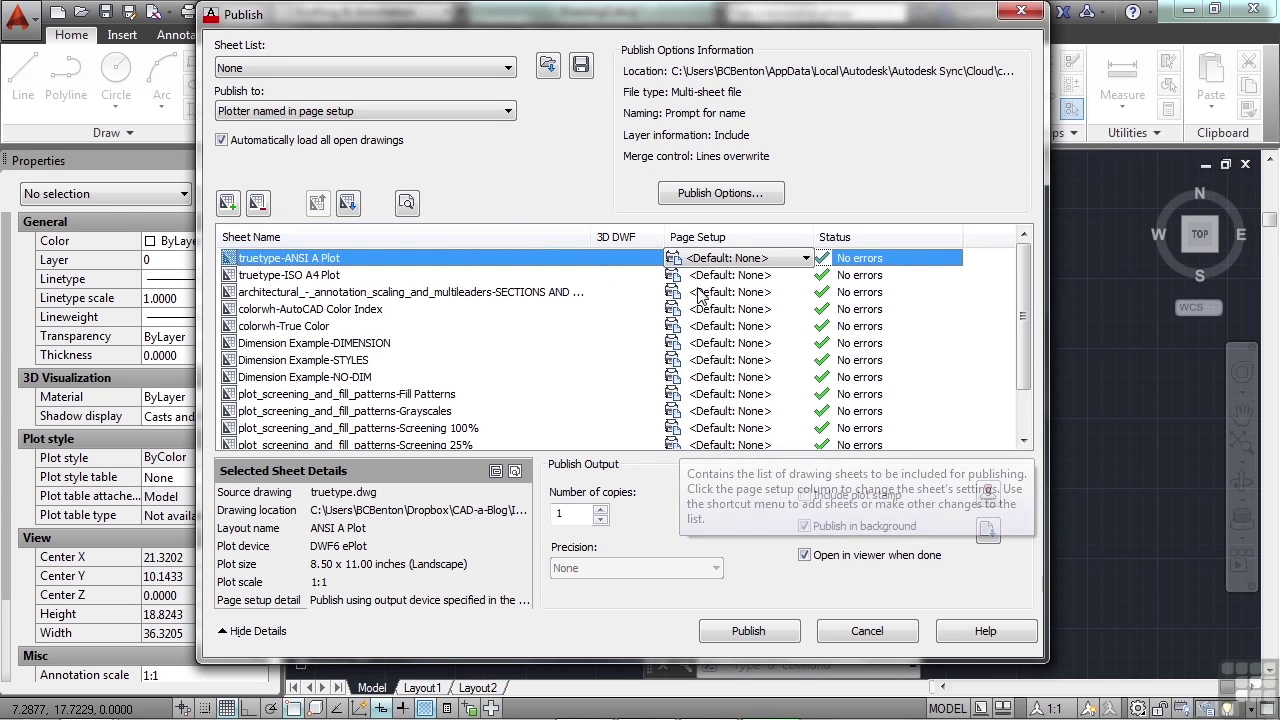
left_click(806, 258)
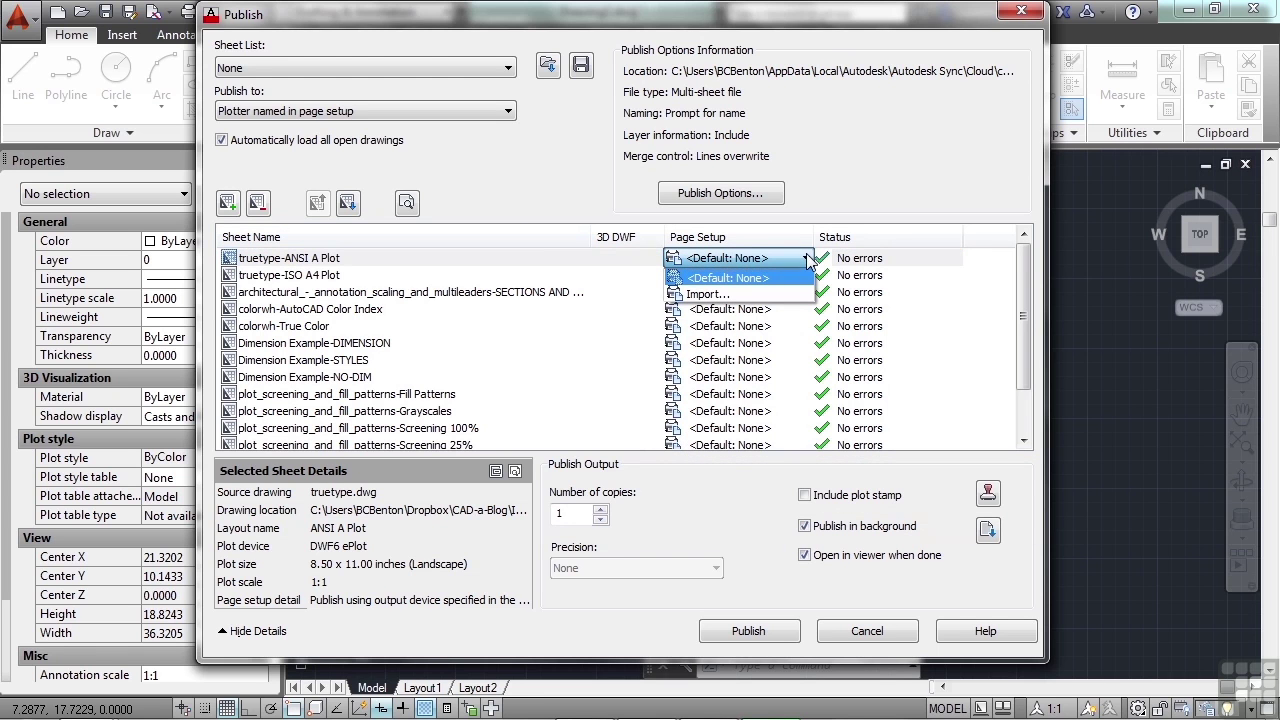
left_click(545, 266)
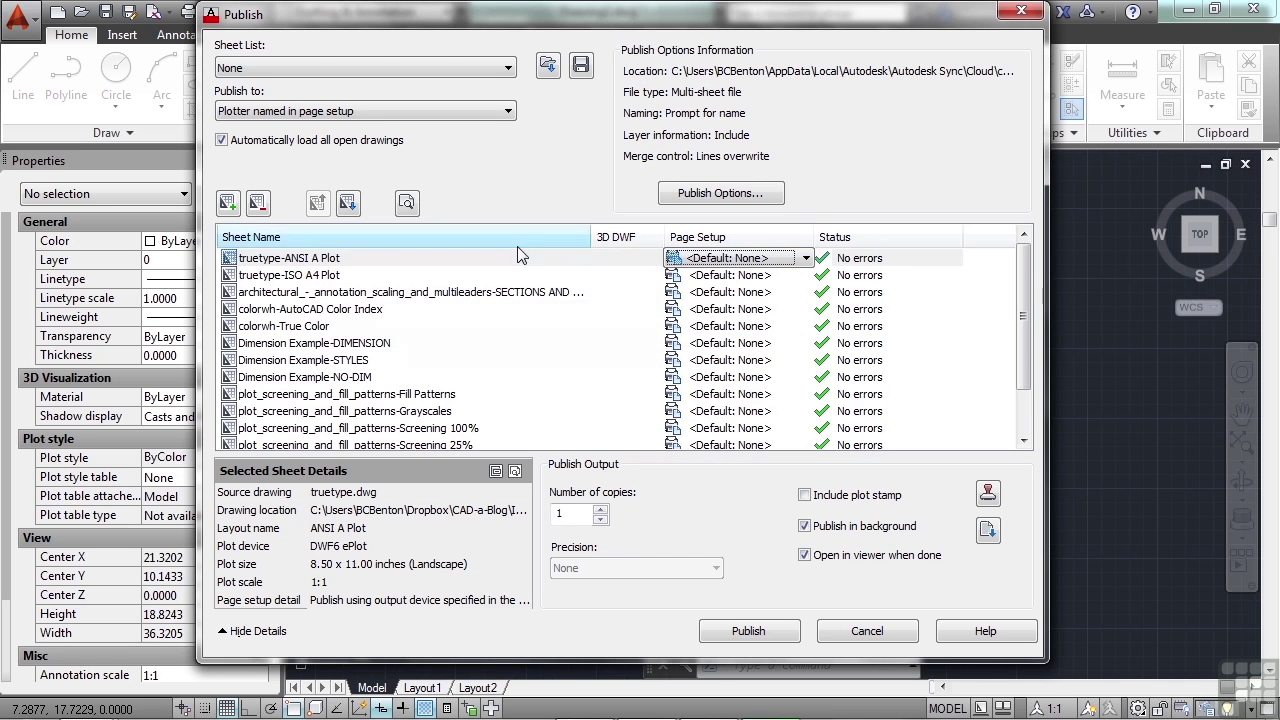
left_click(705, 263)
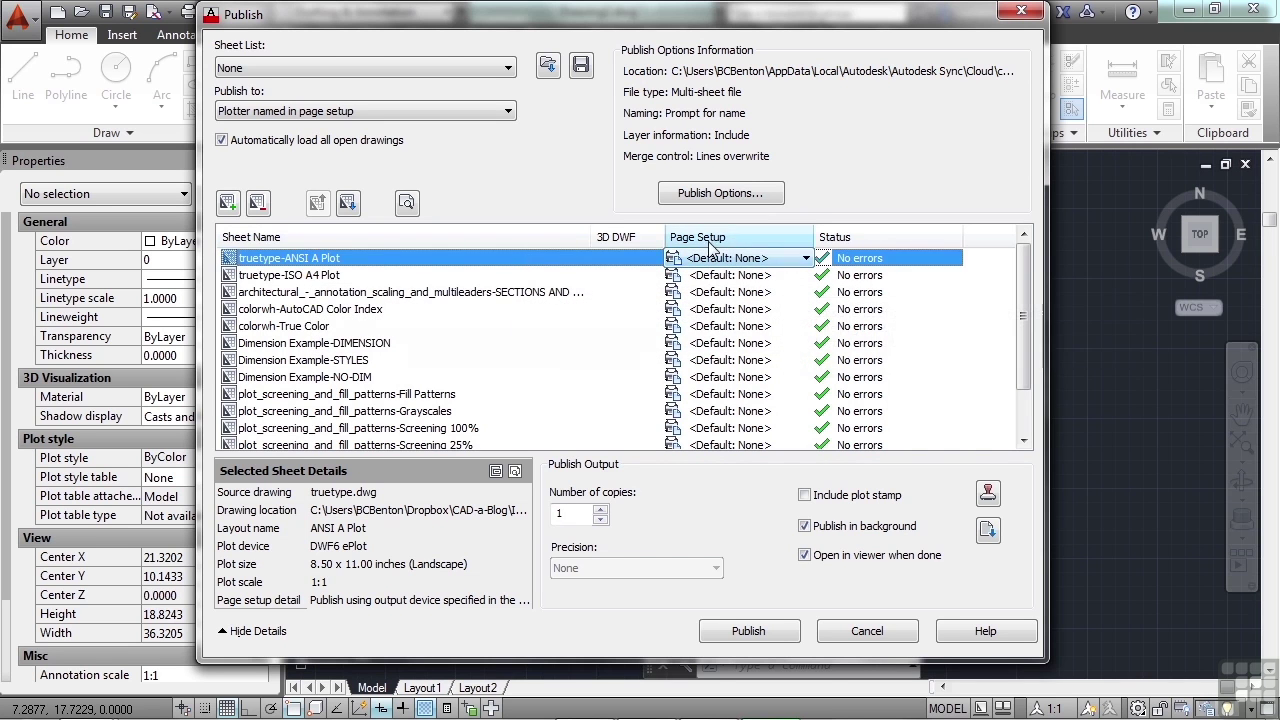
left_click(806, 259)
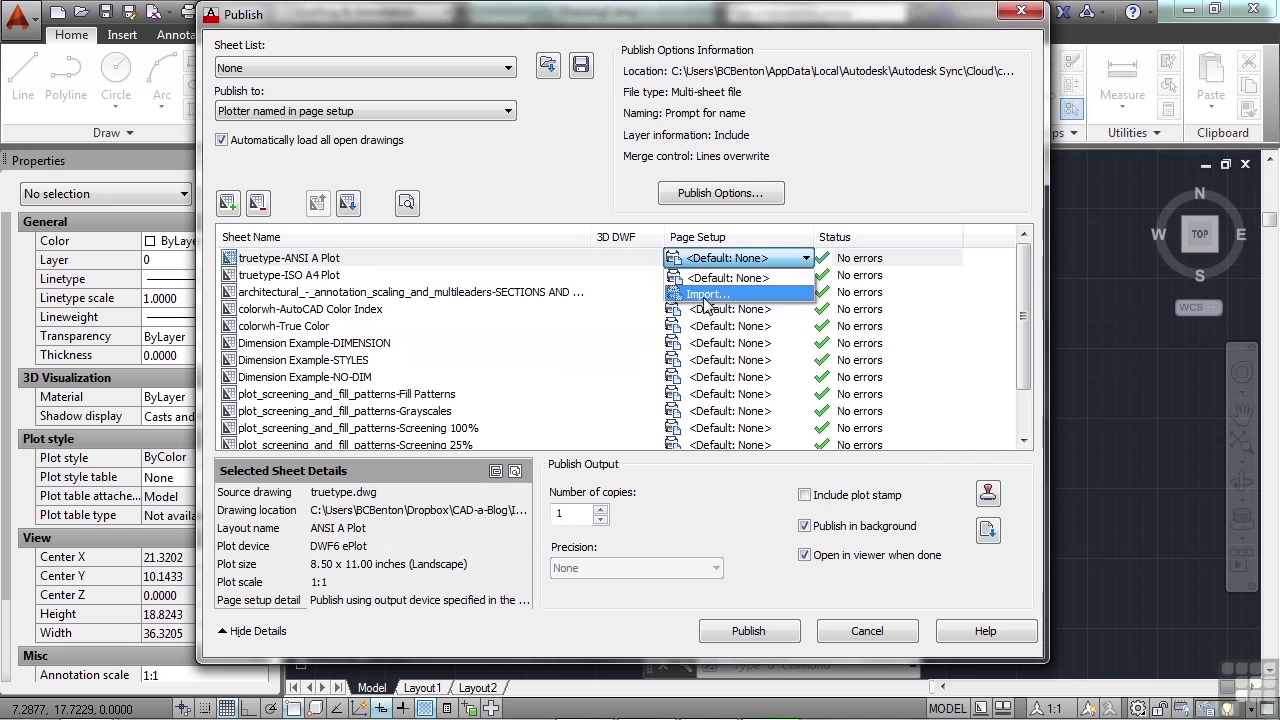
left_click(704, 298)
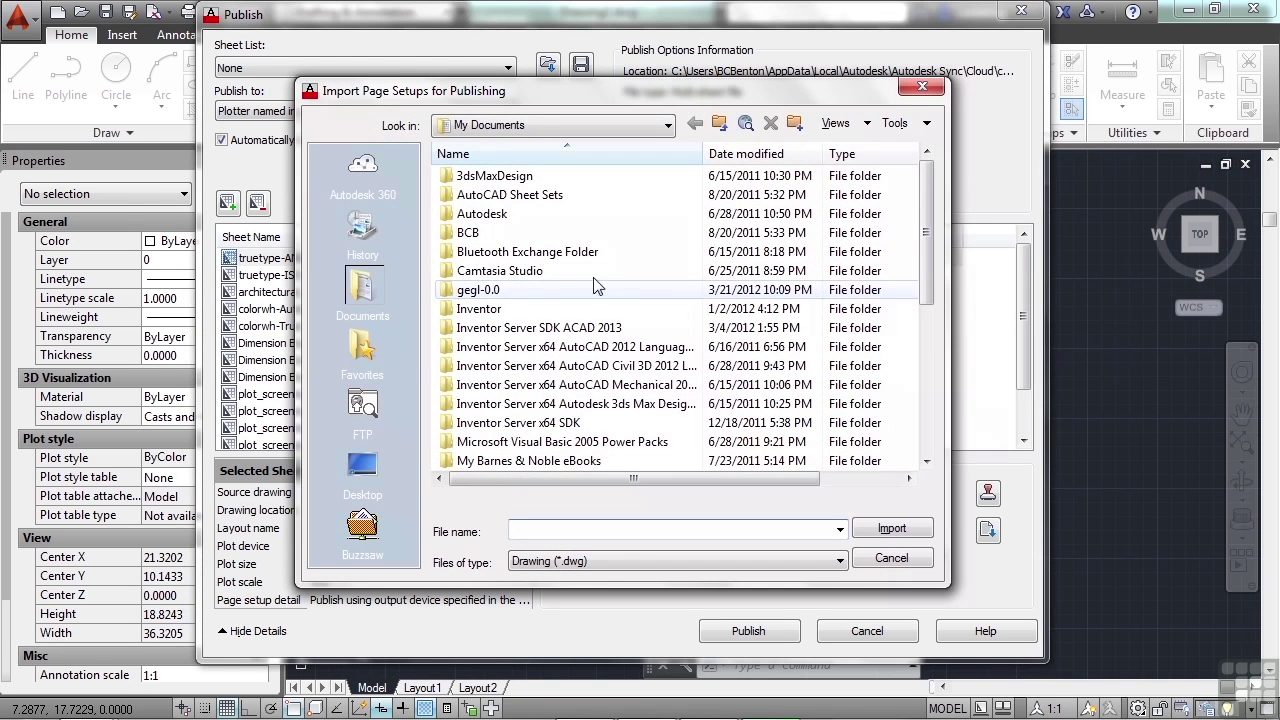
left_click(891, 558)
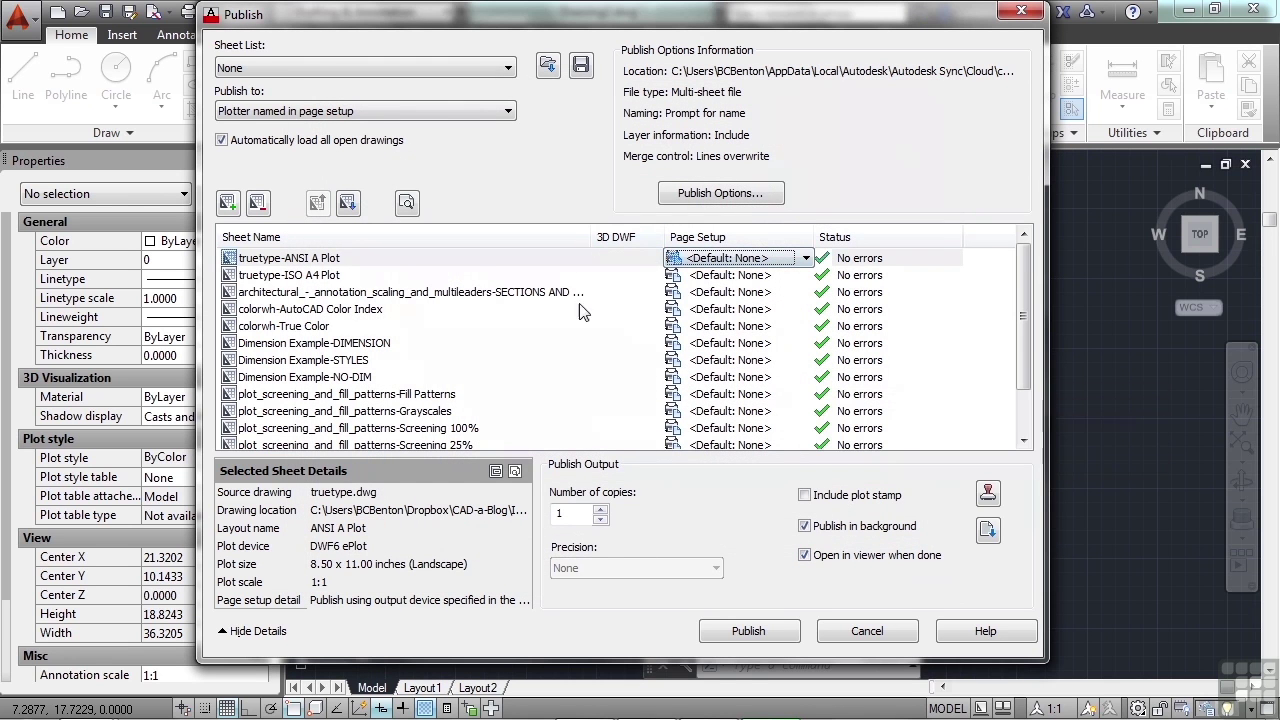
scroll(435, 415, "down", 1)
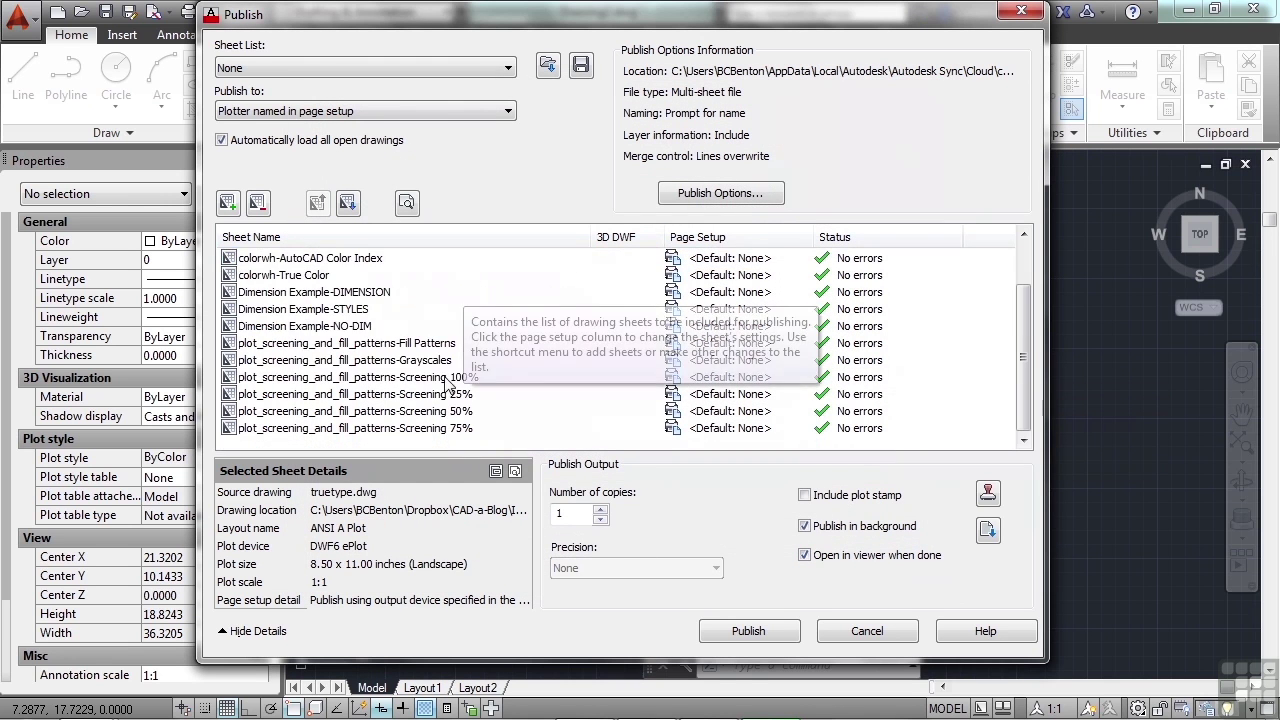
key("ctrl+a")
scroll(437, 345, "up", 1)
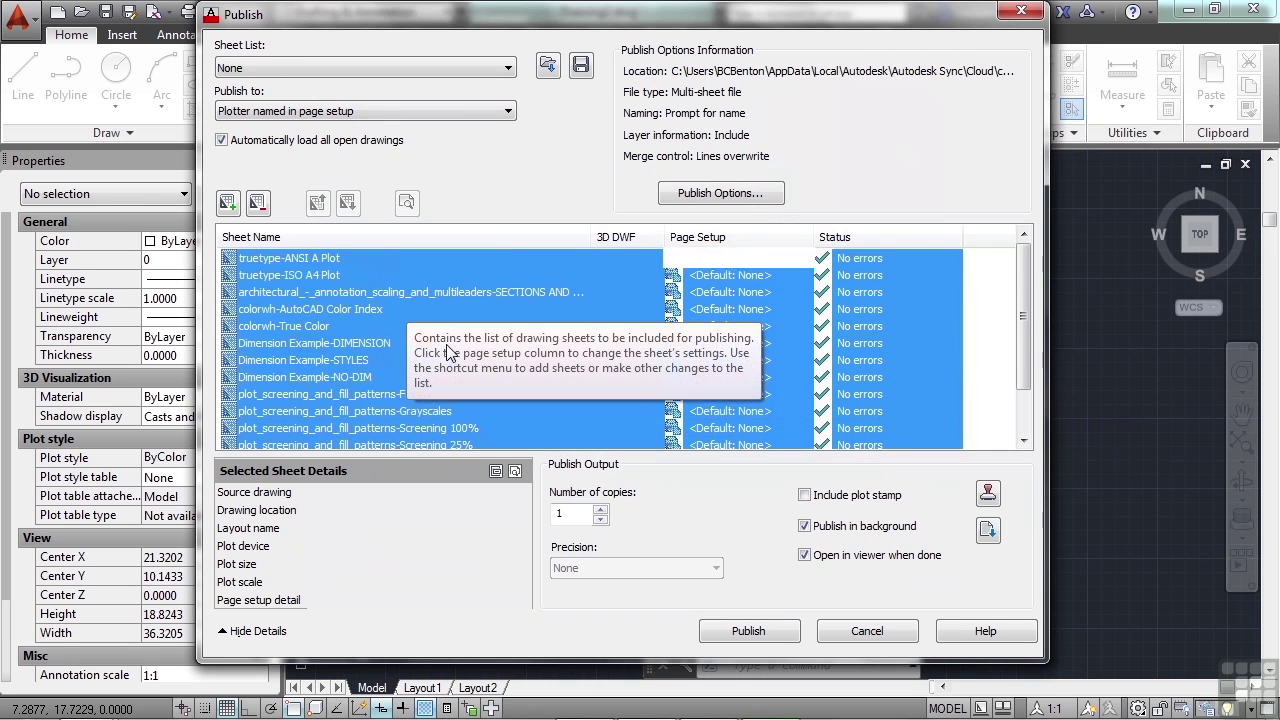
left_click(805, 258)
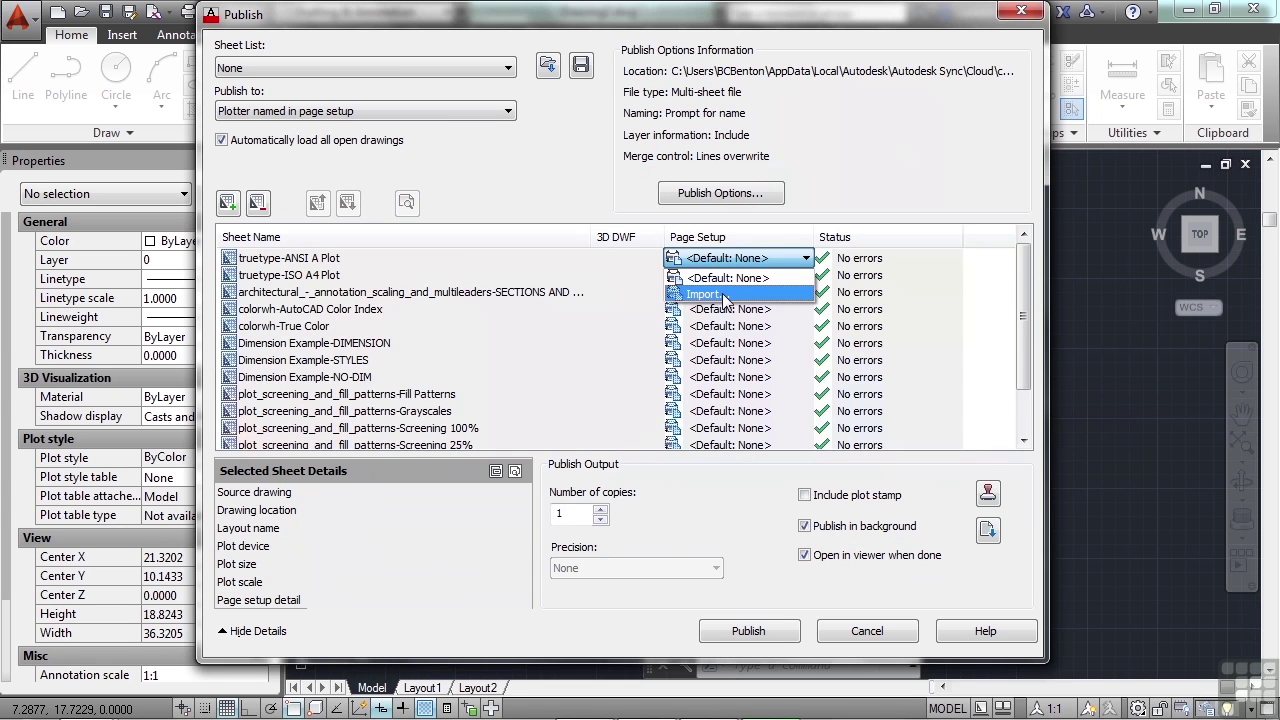
key("Escape")
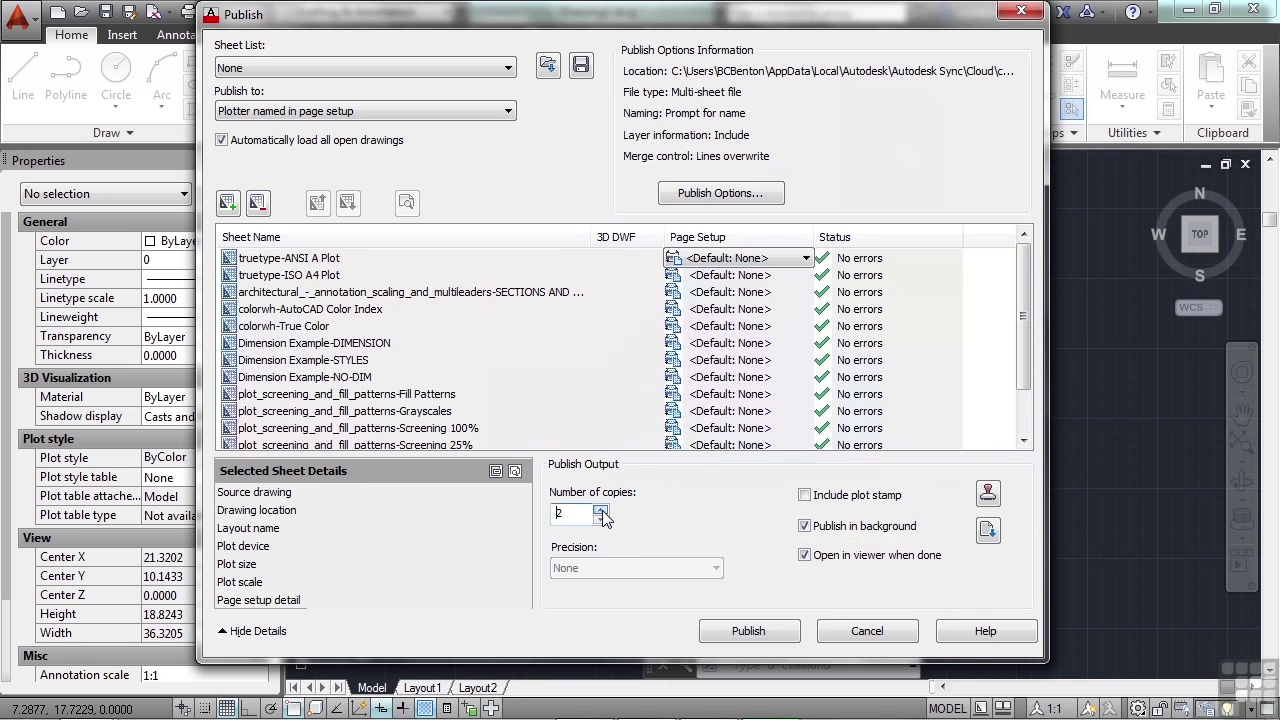
left_click(602, 510)
left_click(602, 510)
type("100")
left_click_drag(587, 513, 557, 514)
type("1")
left_click(812, 501)
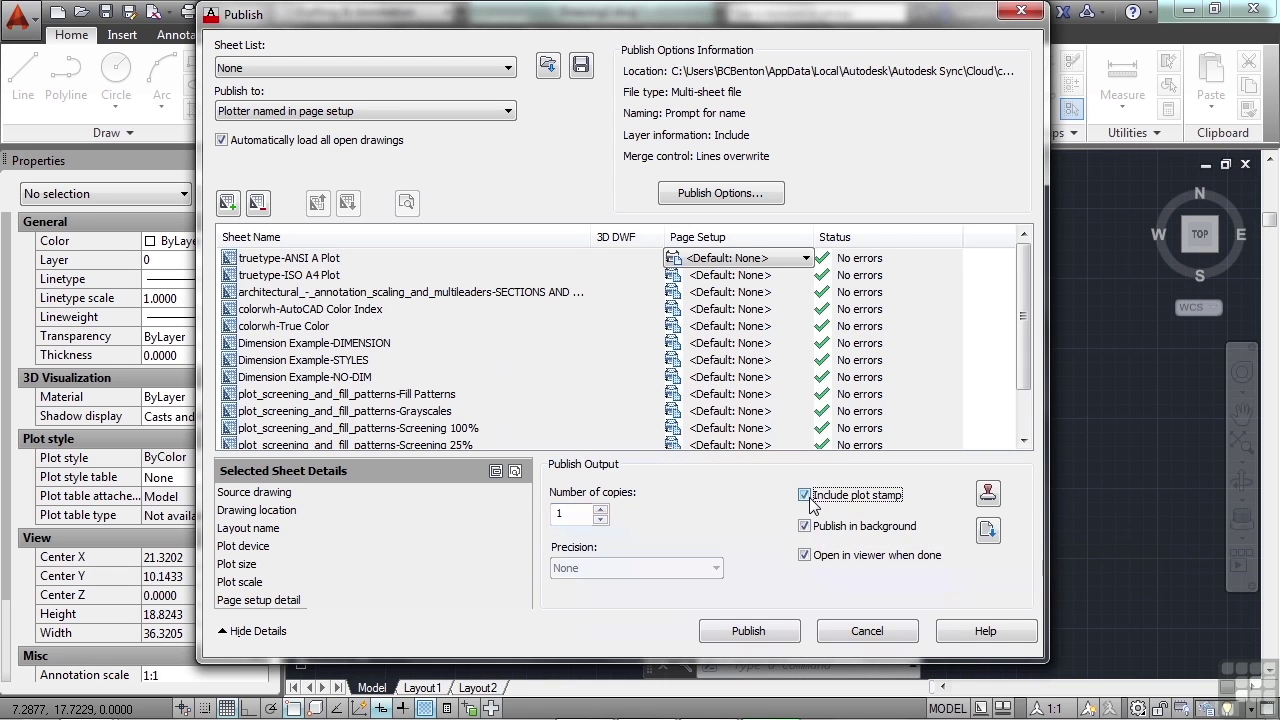
left_click(988, 493)
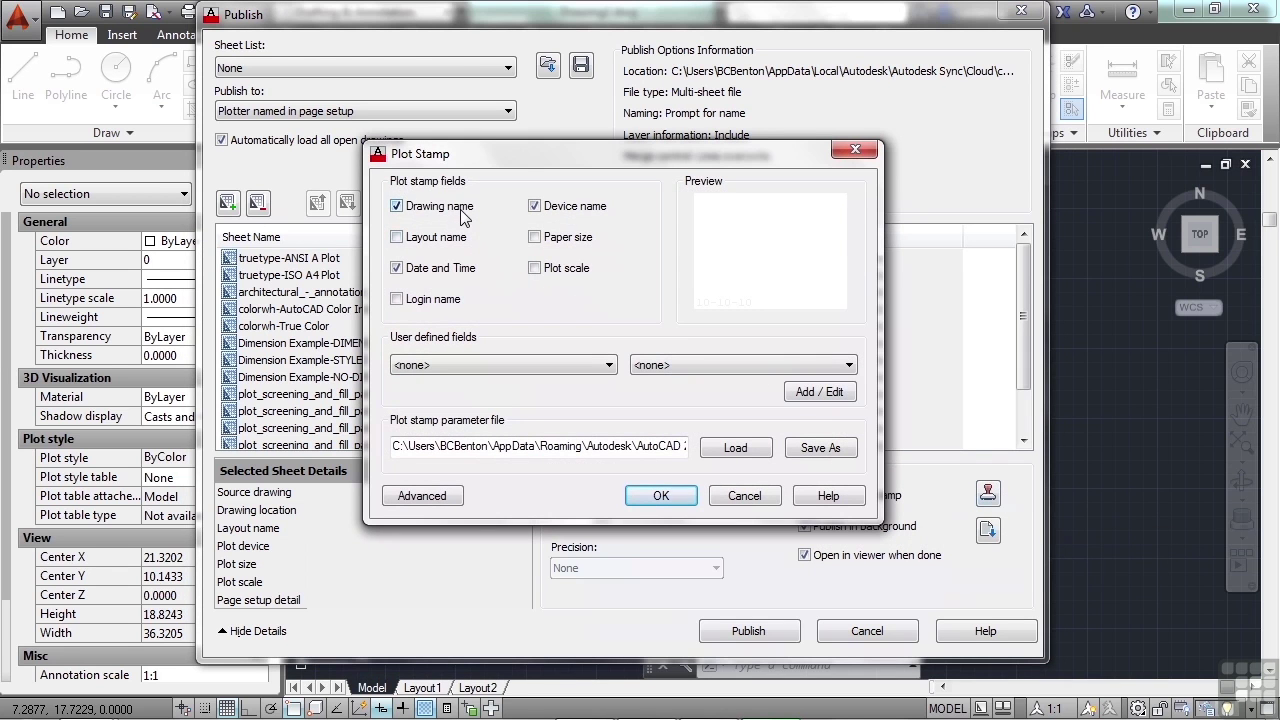
left_click(418, 242)
mouse_move(745, 310)
left_click(752, 500)
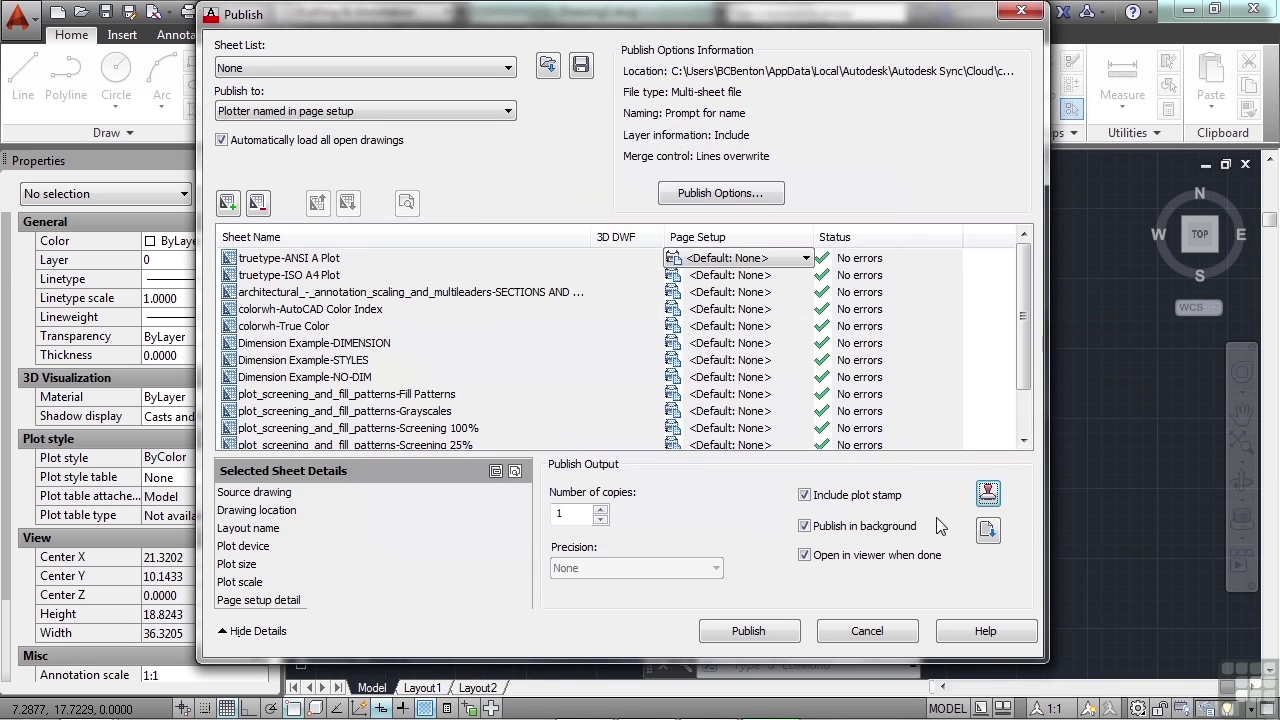
left_click(810, 497)
- Uncheck Publish in background
left_click(805, 526)
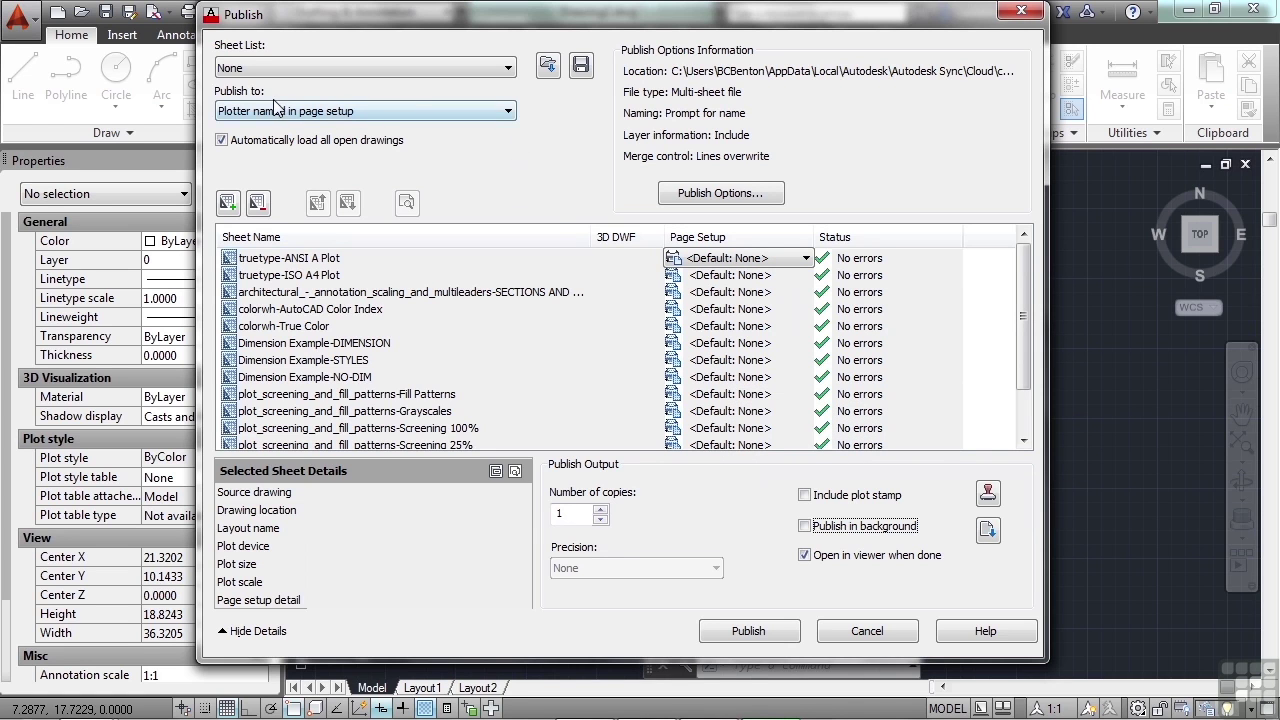
- Set the Publish to output to PDF and bring up Publish Options
left_click(500, 108)
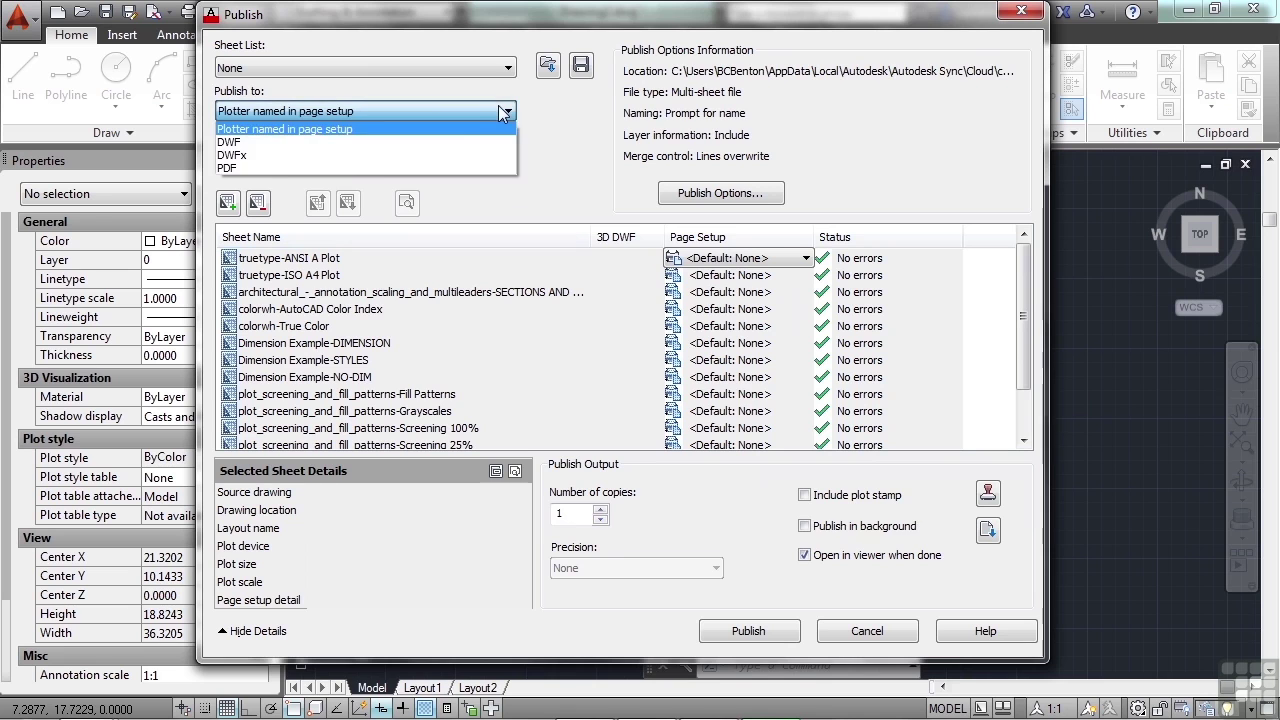
left_click(278, 166)
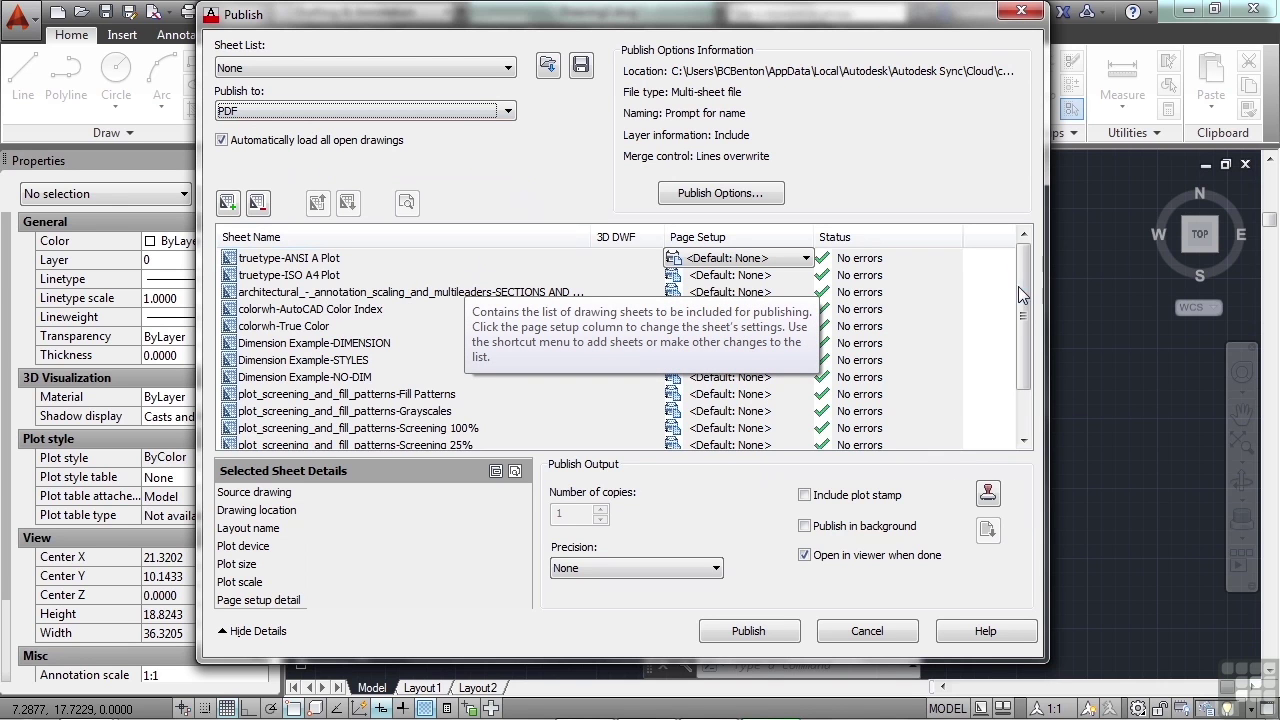
left_click_drag(1024, 306, 1026, 260)
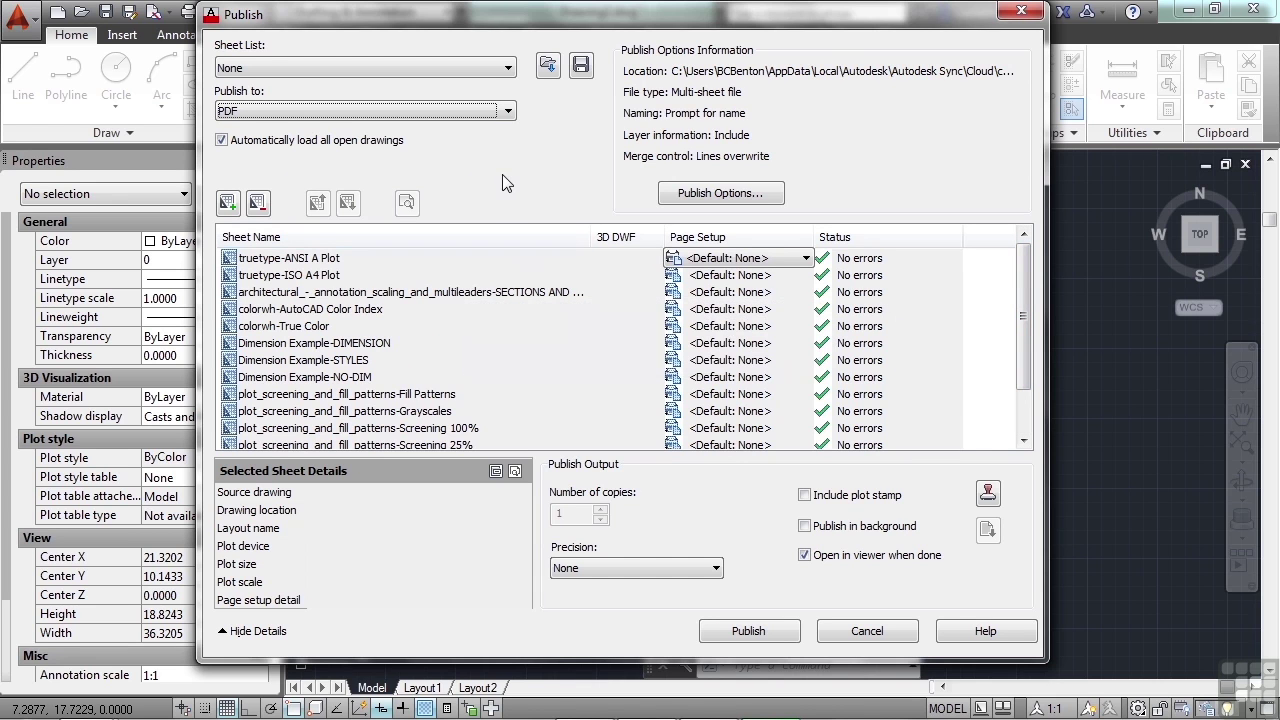
left_click(508, 111)
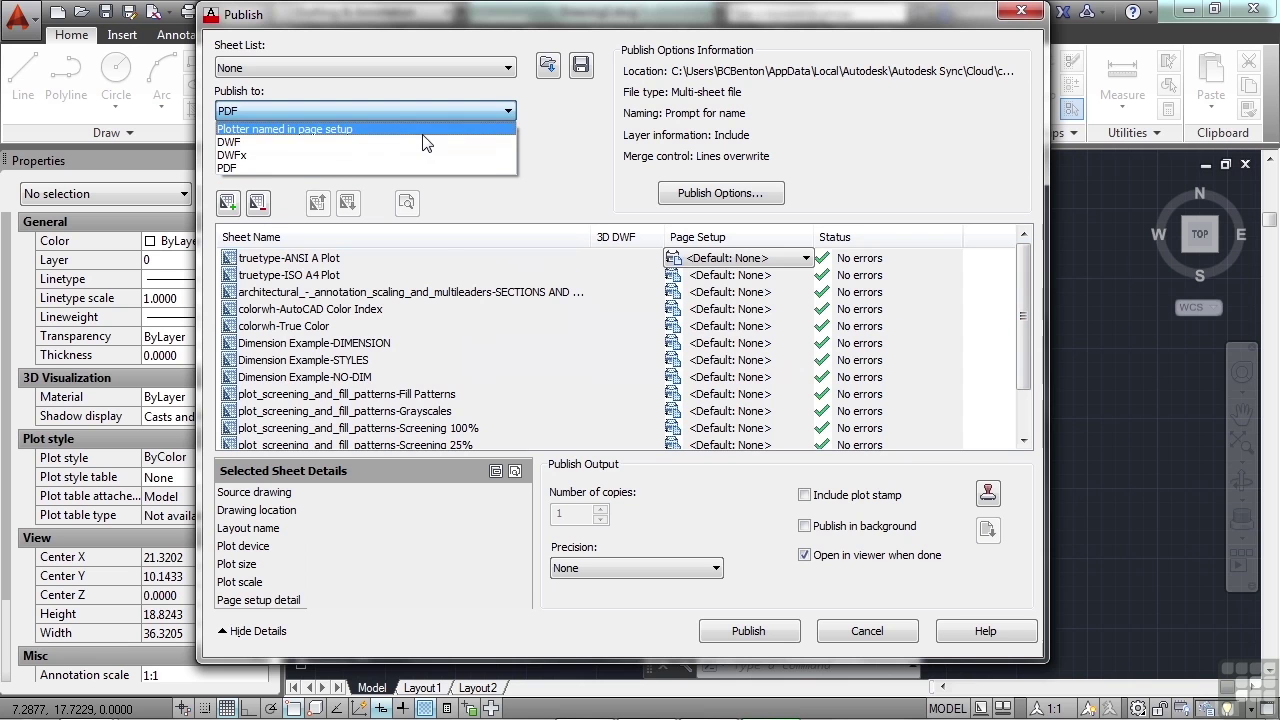
left_click(571, 133)
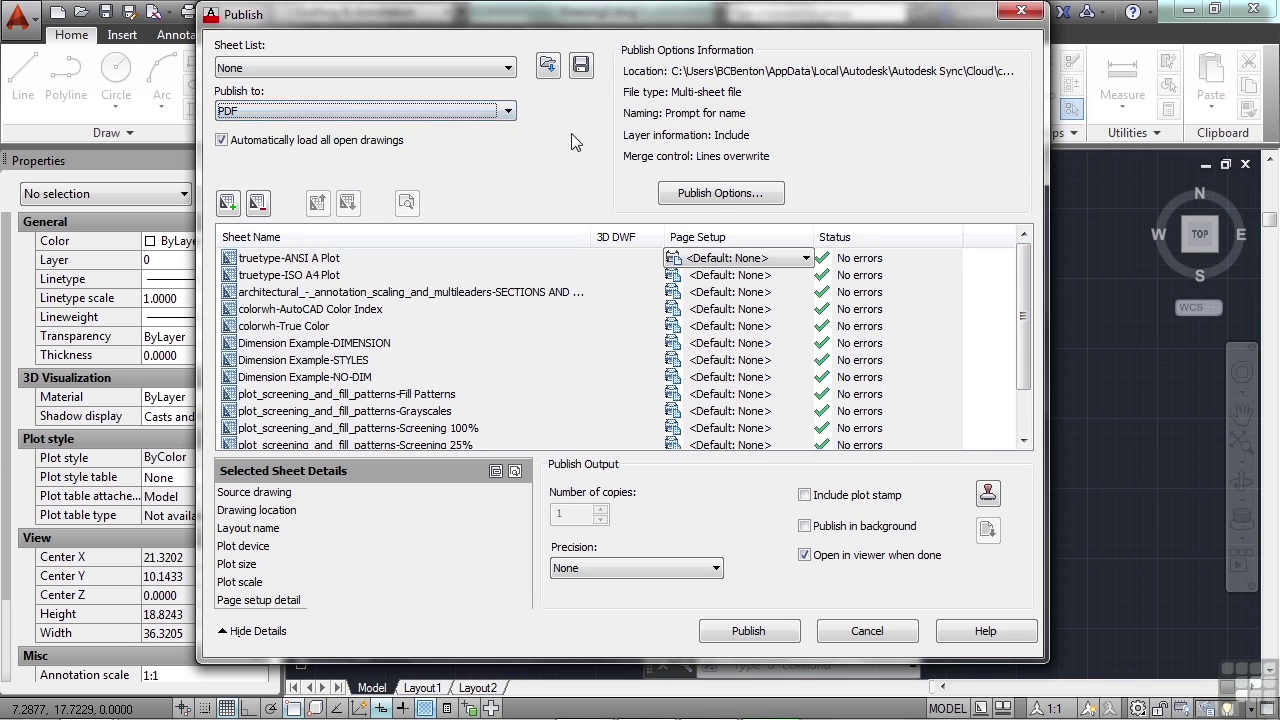
left_click(713, 195)
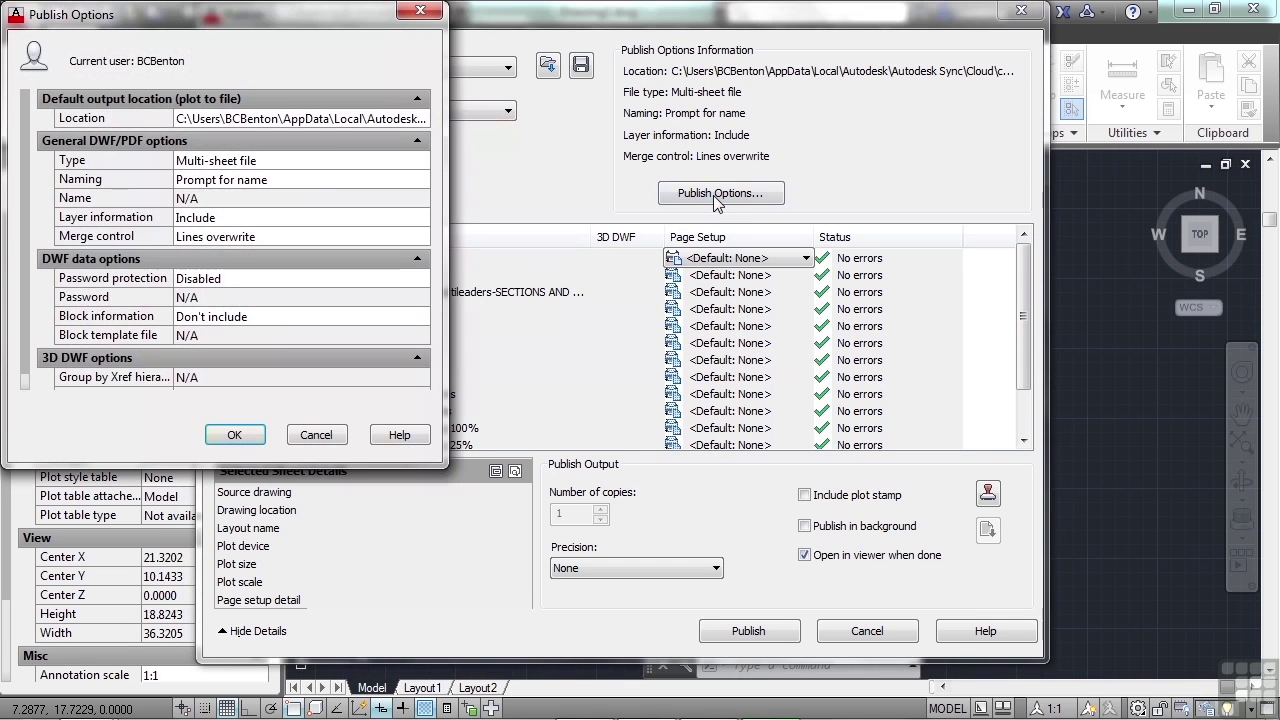
- Keep Type as Multi-sheet file and Naming as Prompt for name, then confirm
left_click(282, 162)
left_click(286, 160)
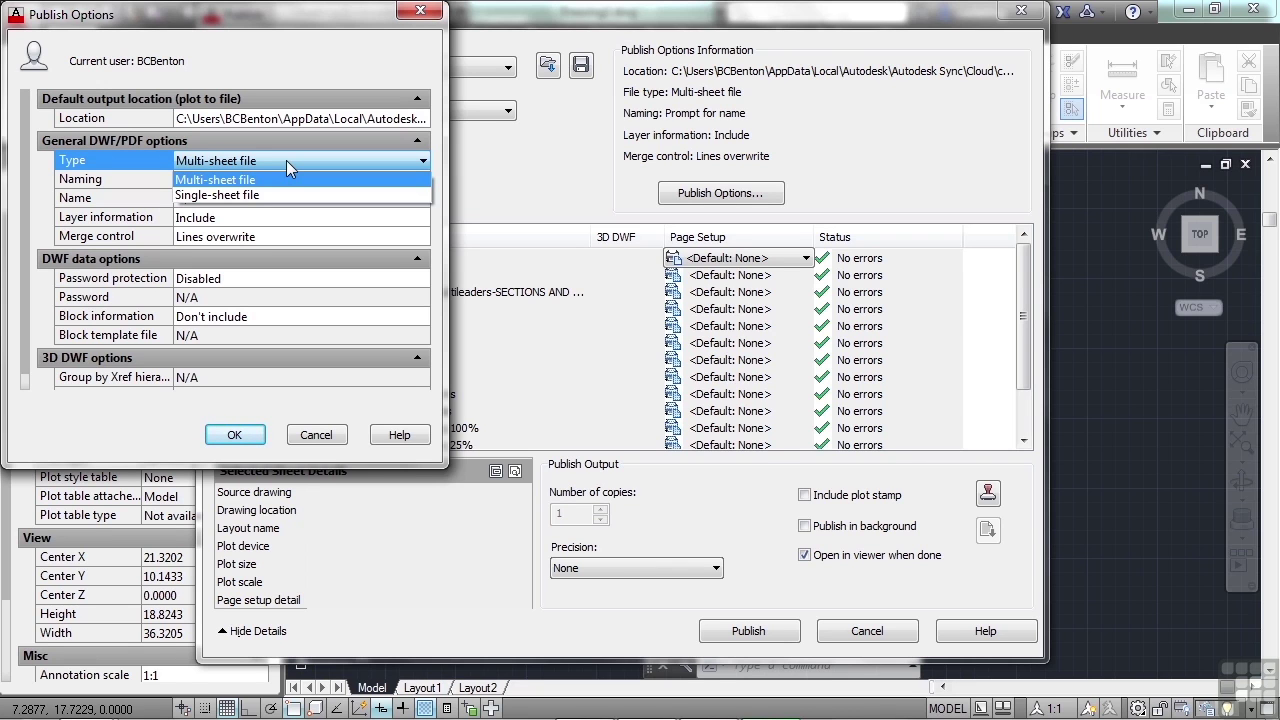
left_click(284, 194)
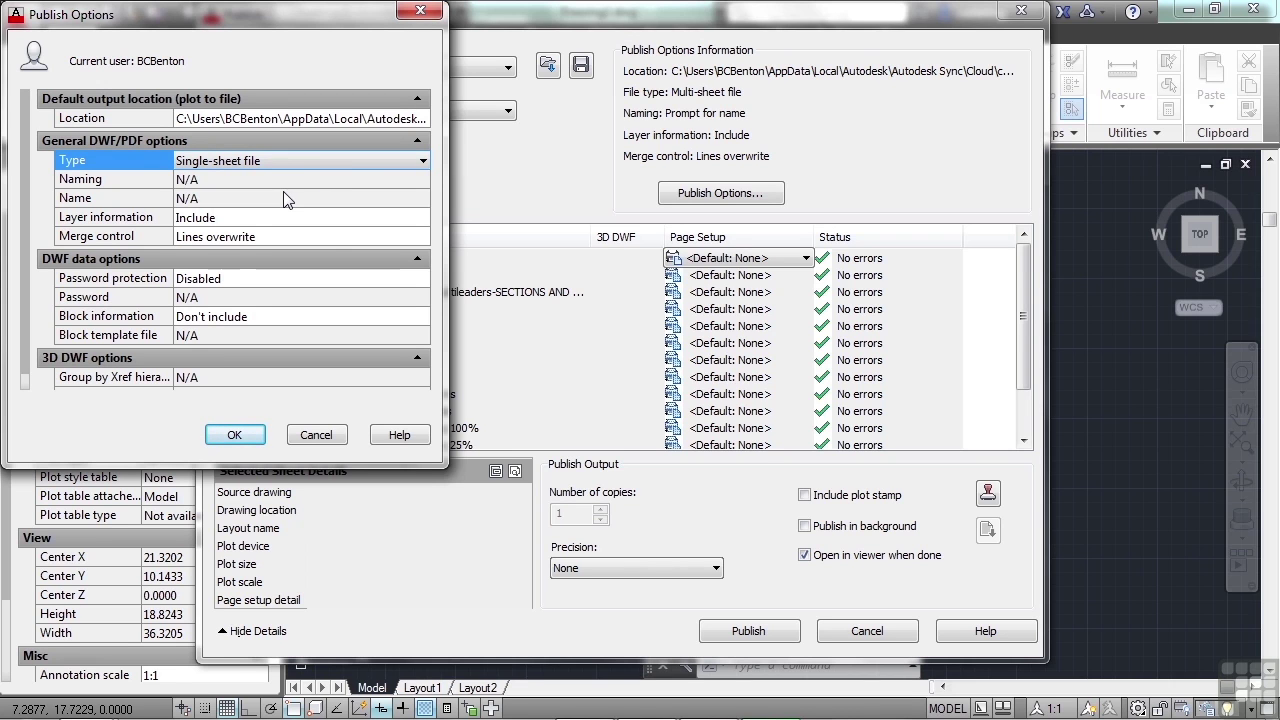
left_click(299, 159)
left_click(296, 184)
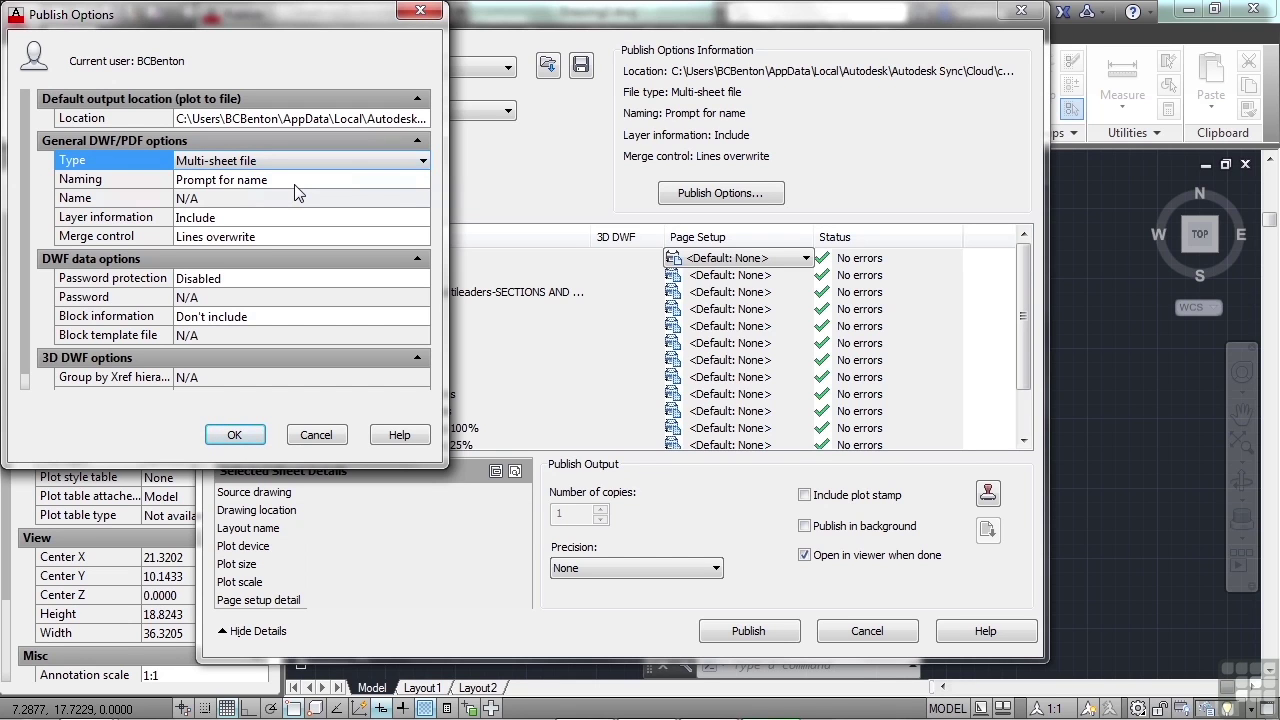
left_click(296, 184)
left_click(294, 184)
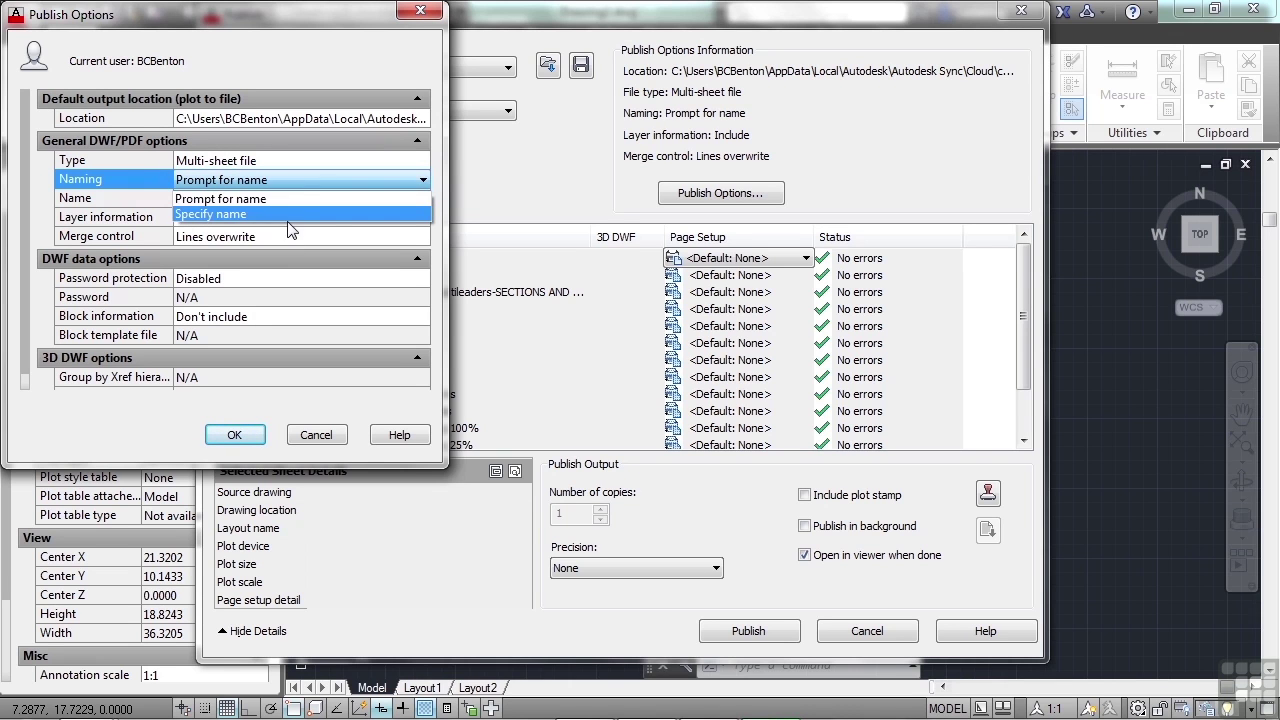
left_click(291, 201)
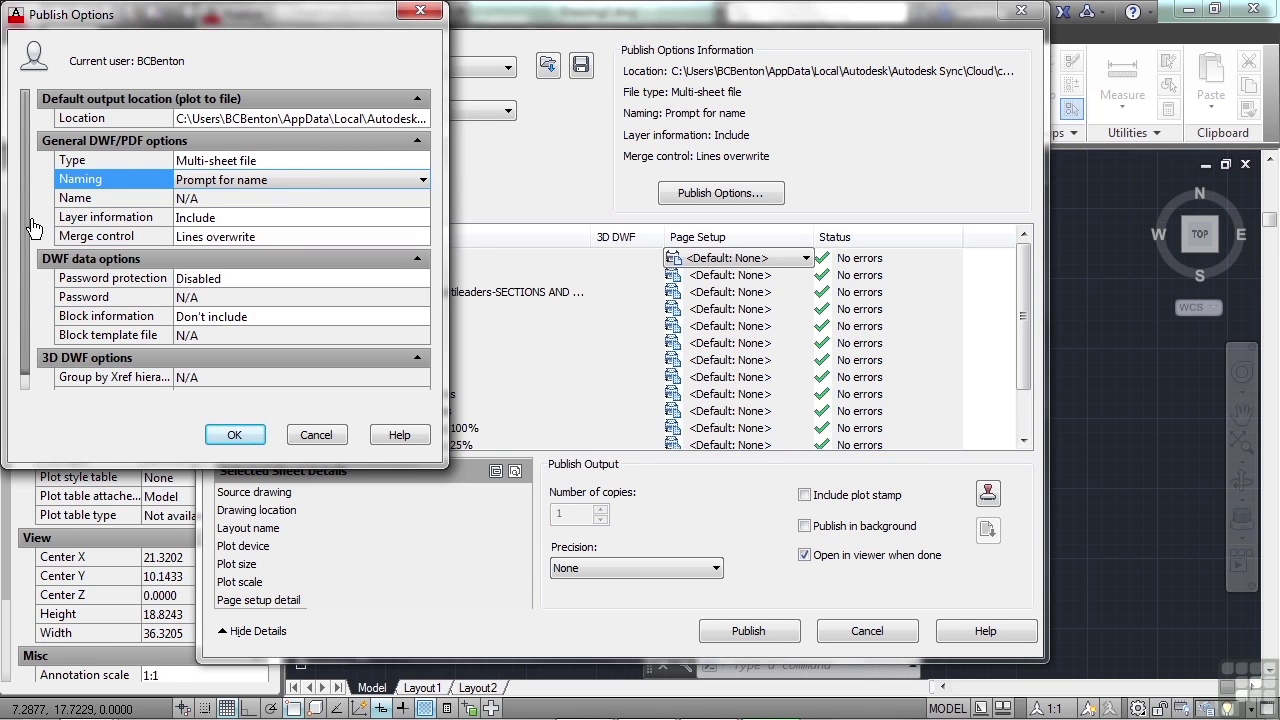
scroll(28, 243, "down", 1)
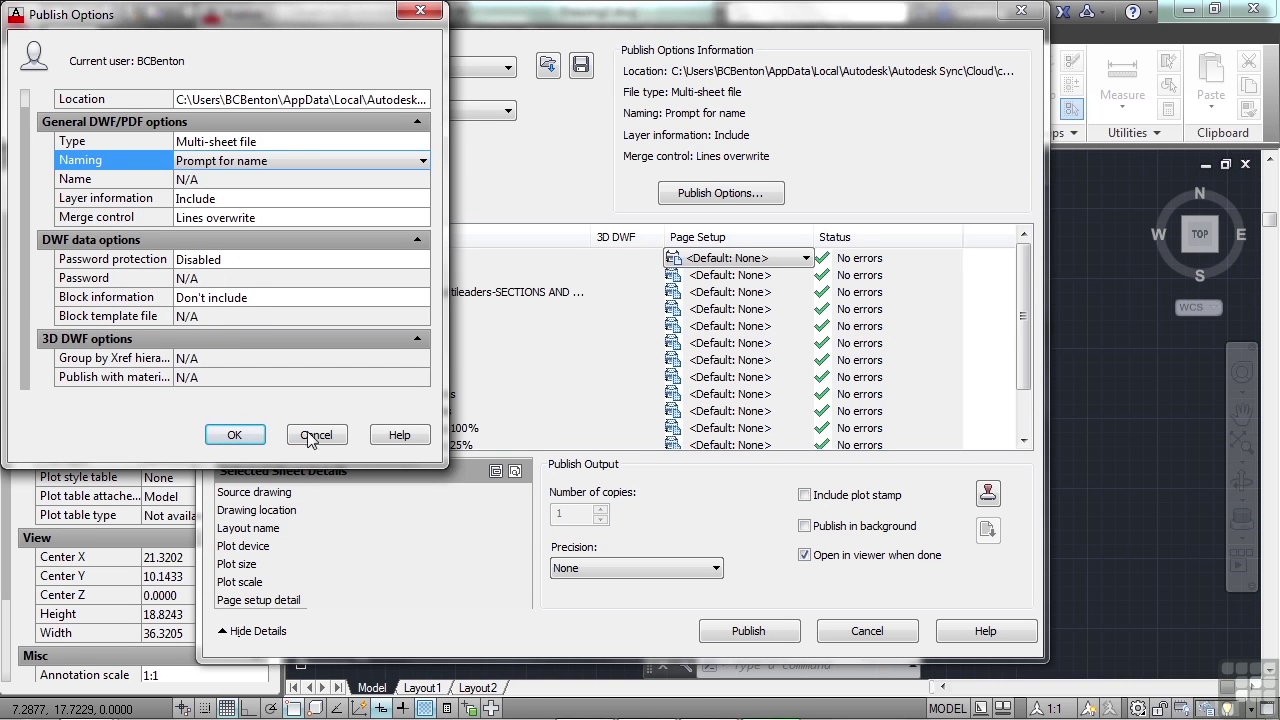
left_click(248, 440)
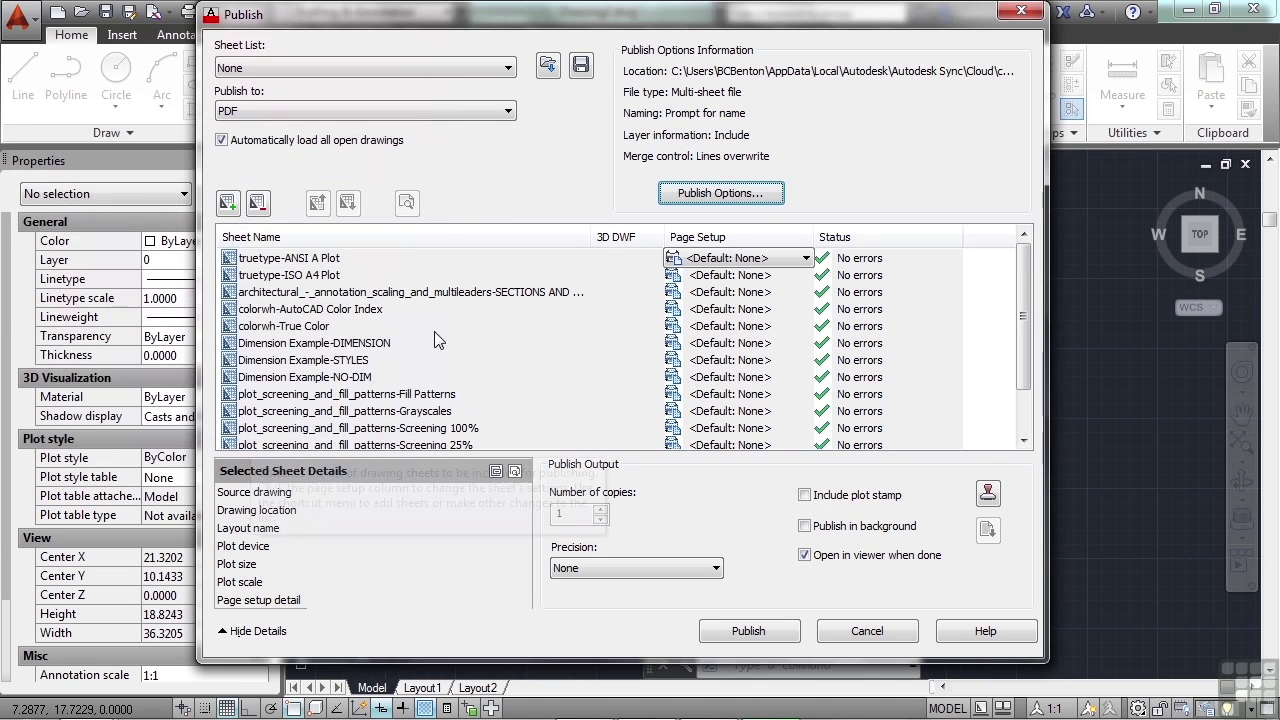
- Move the colorwh-AutoCAD Color Index sheet one place down the list
left_click(285, 311)
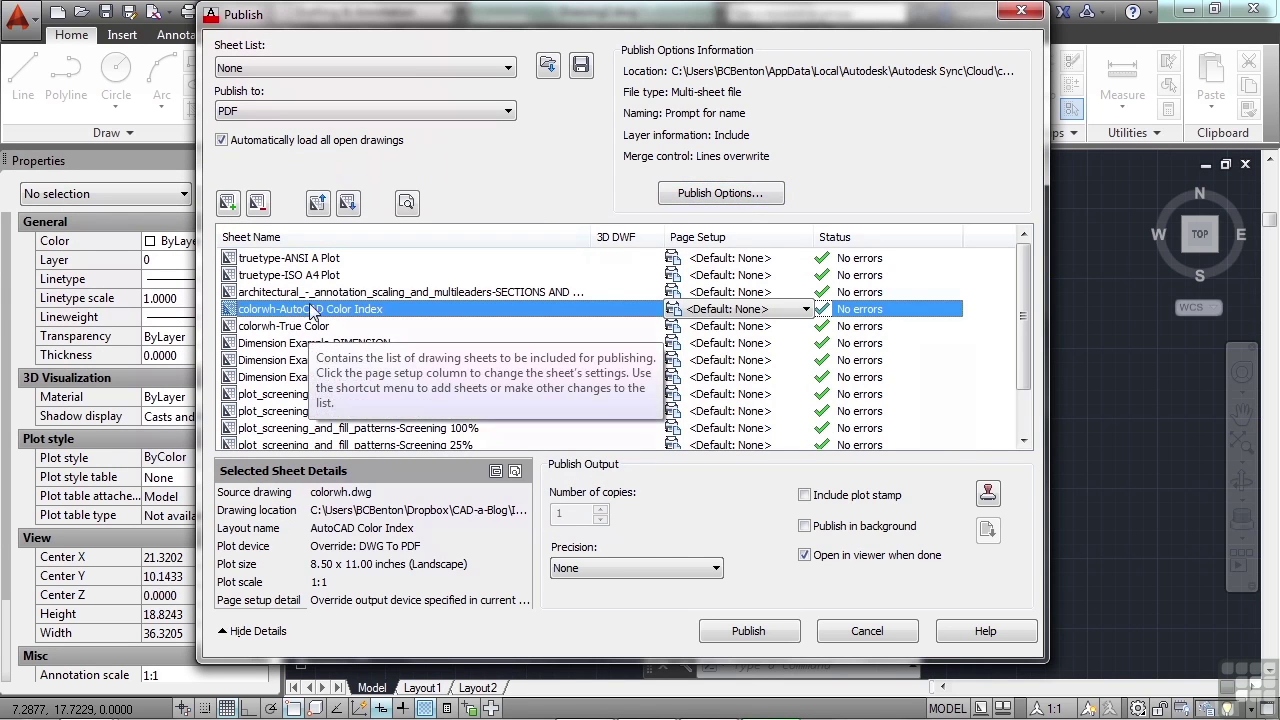
left_click(347, 206)
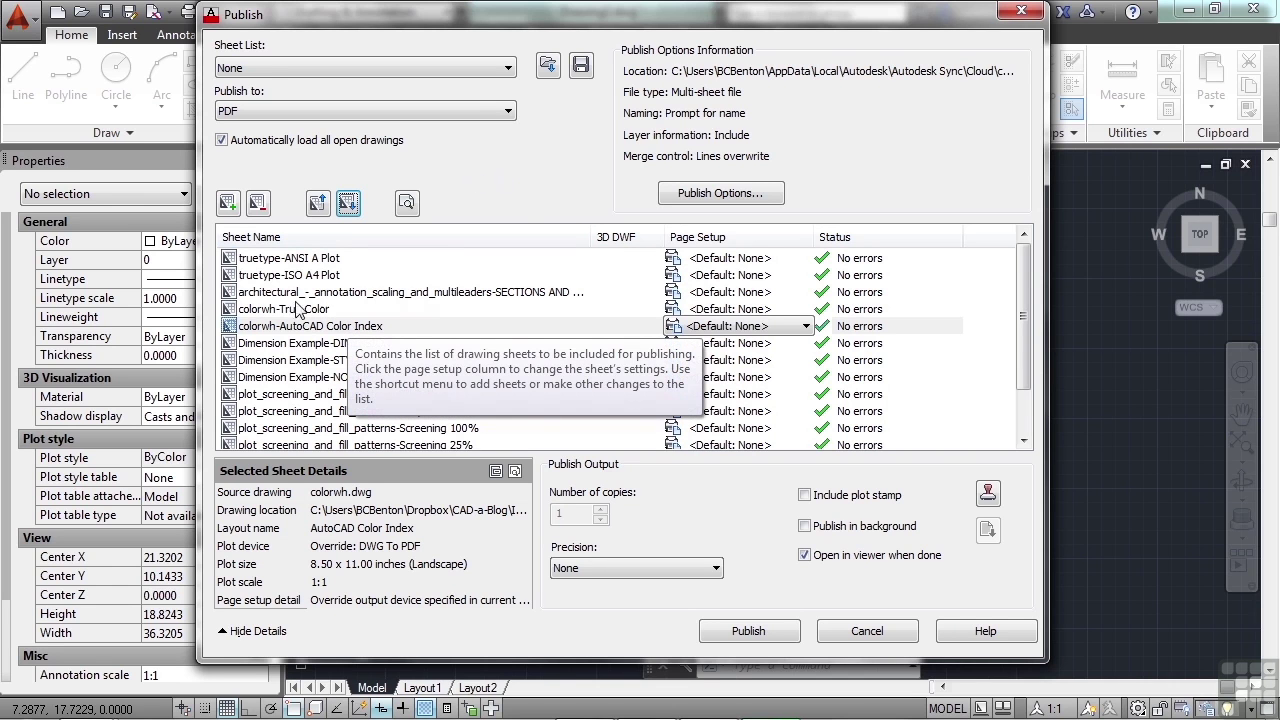
- Save the sheet list under the name 'project publish.dsd'
left_click(581, 66)
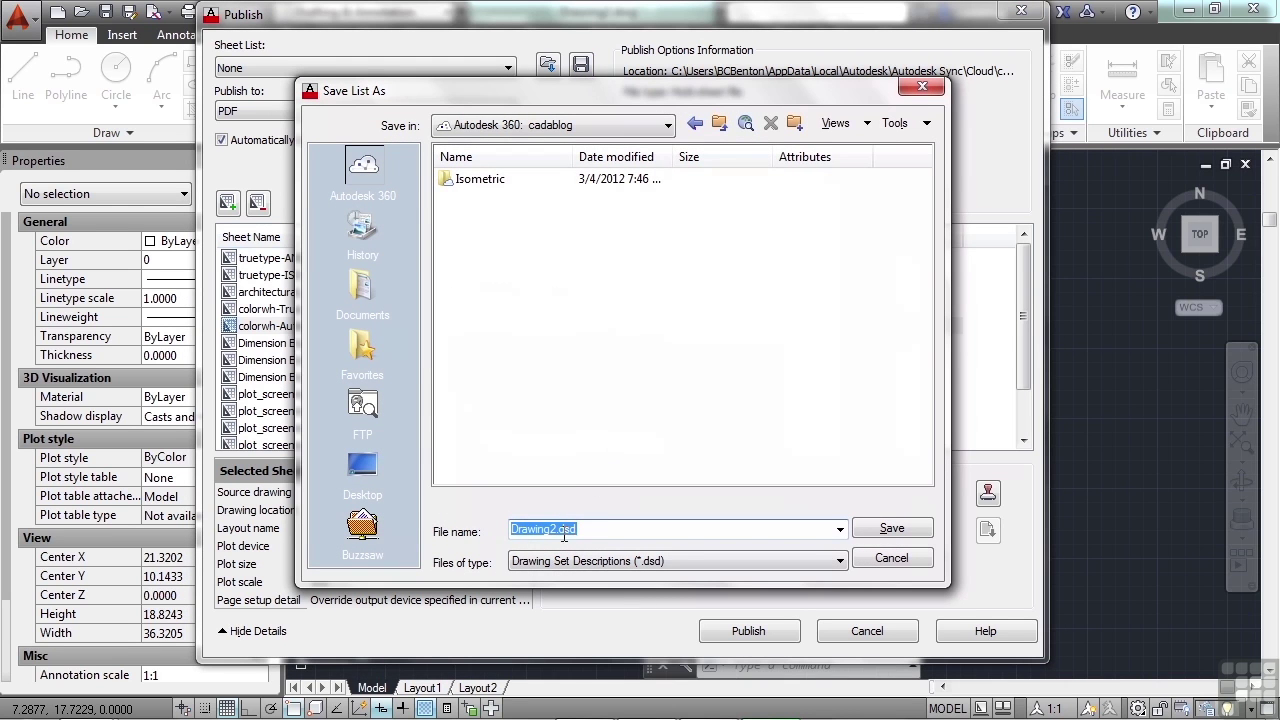
left_click(606, 531)
left_click_drag(556, 531, 510, 531)
type("project publish")
left_click(888, 530)
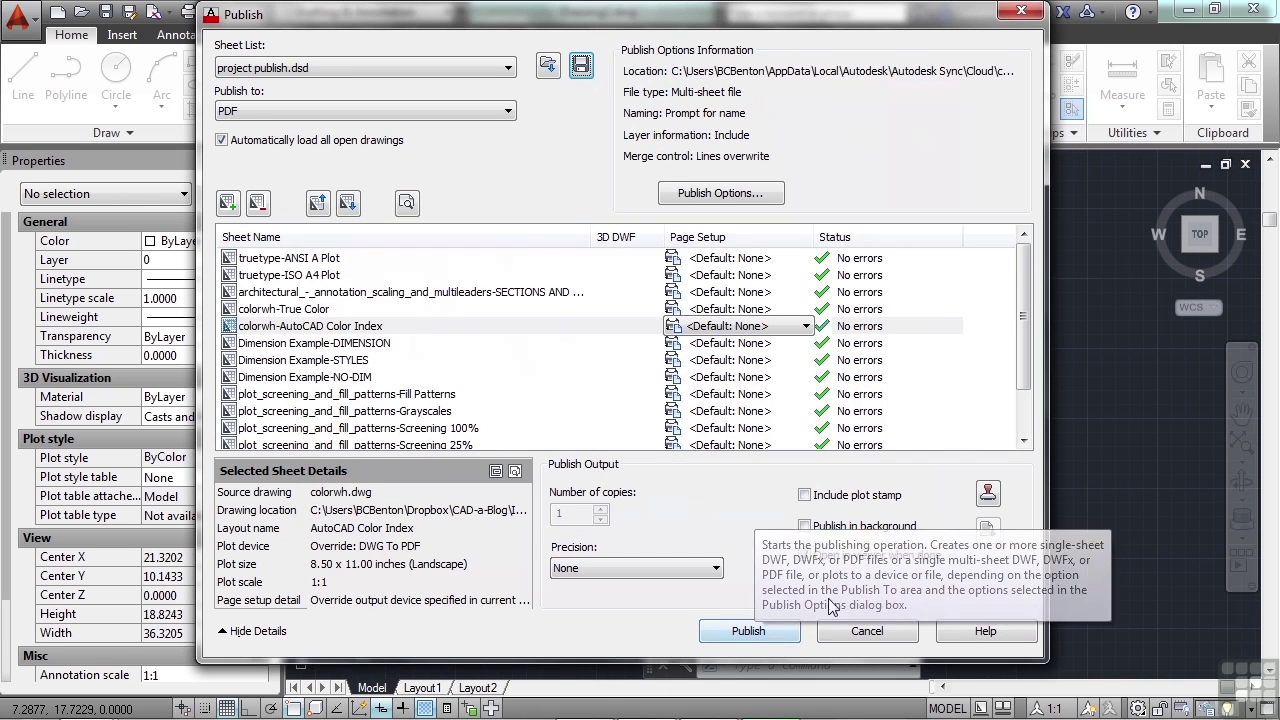
- Reopen Publish with PUBLISH and remove the three unsaved drawing sheets from the list
left_click(866, 631)
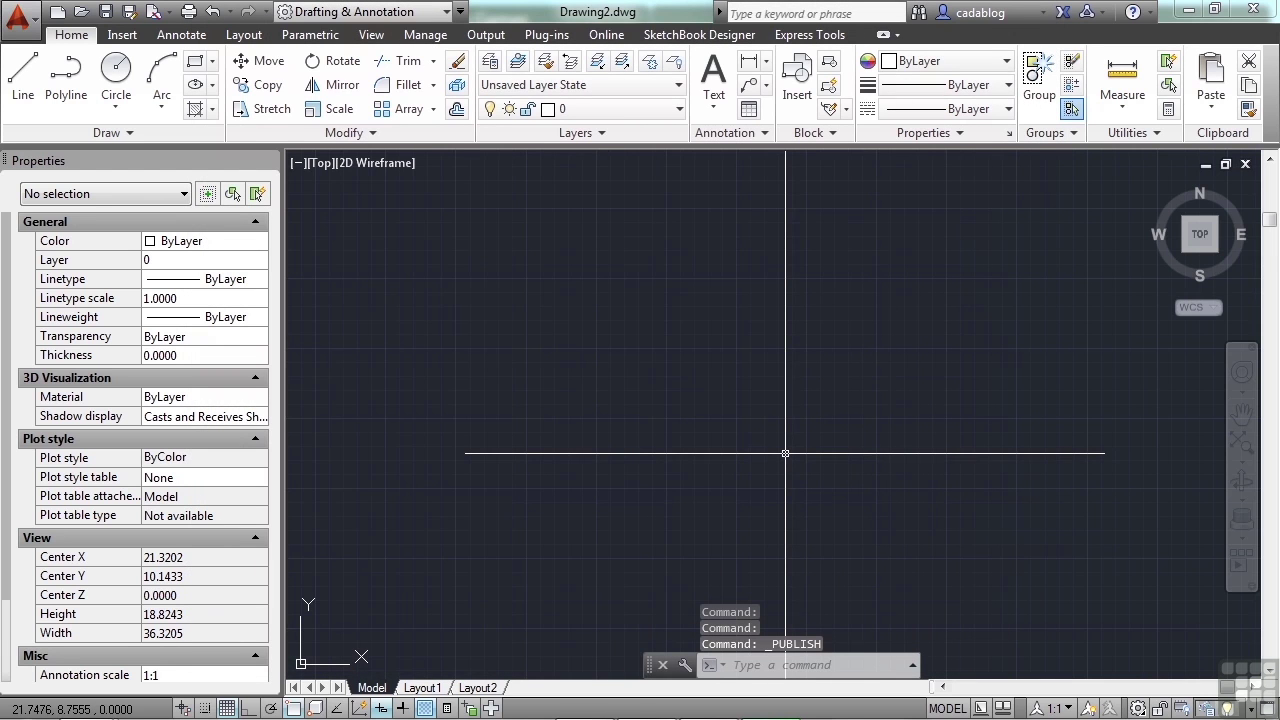
type("PUBLISH")
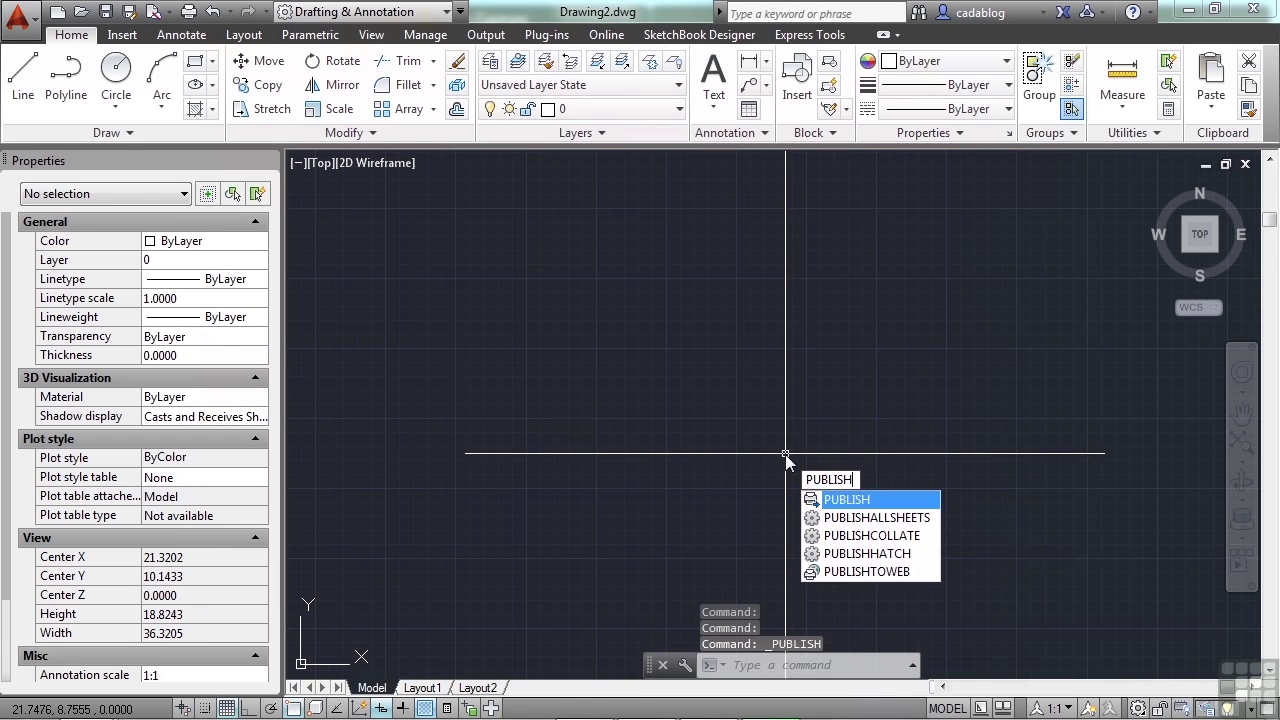
key("Return")
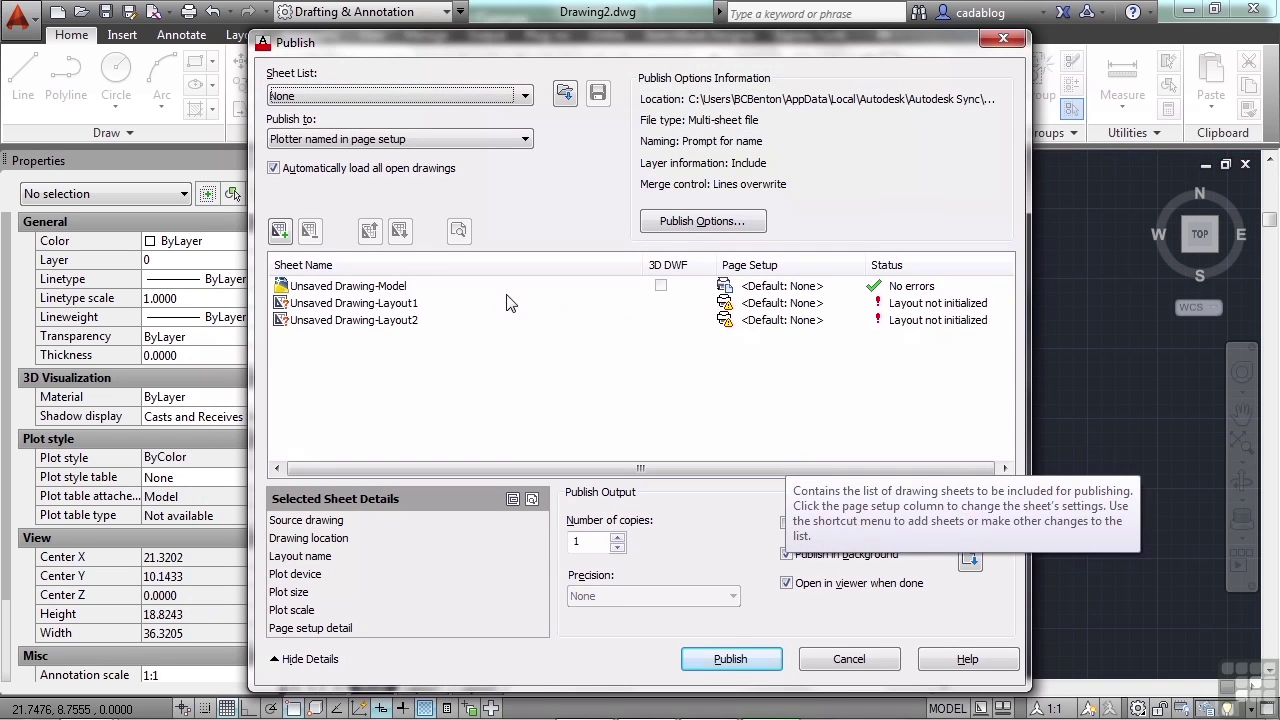
left_click(357, 320)
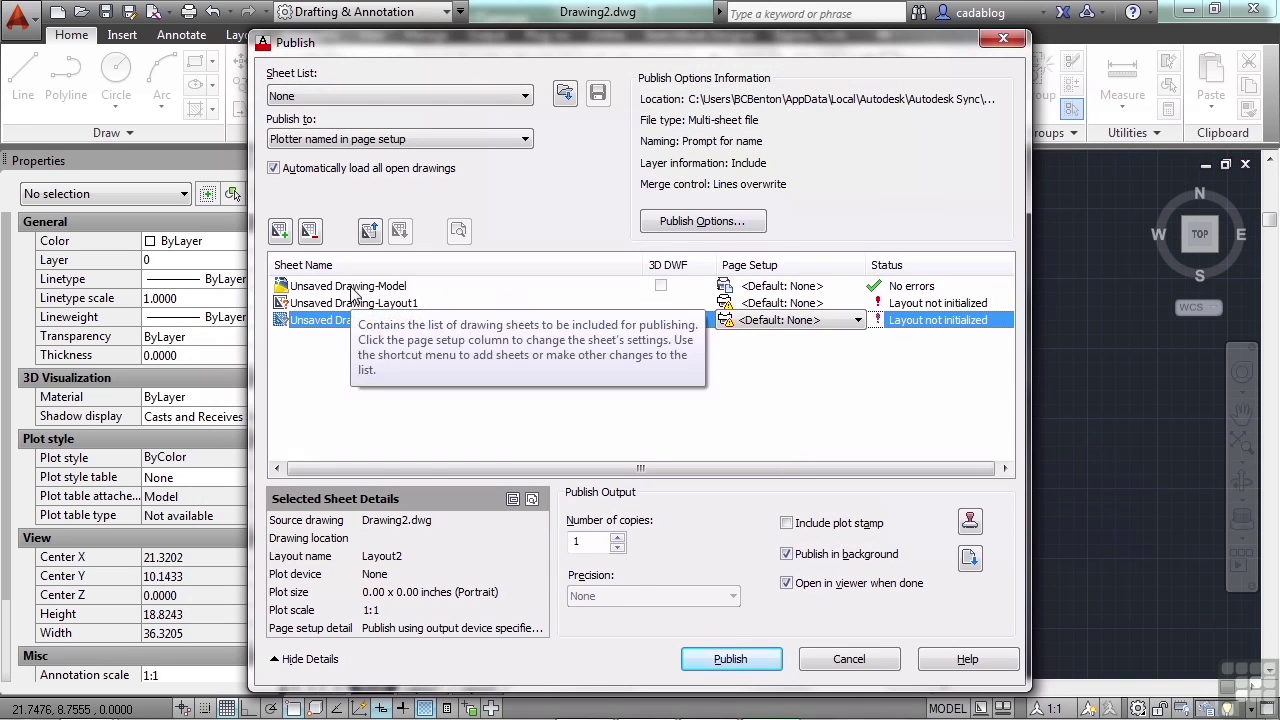
left_click(350, 286, "shift")
right_click(350, 286)
left_click(405, 371)
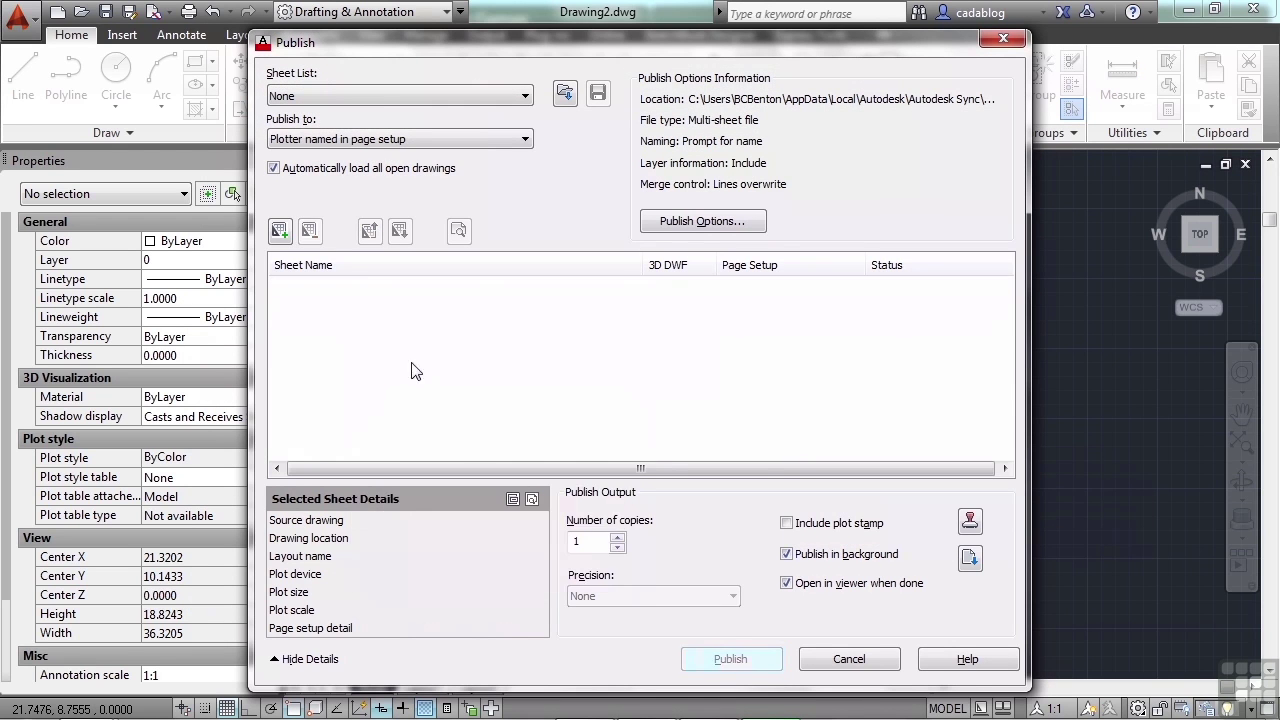
- Load the saved sheet list 'project publish.dsd' into the Publish dialog
left_click(566, 98)
left_click(510, 199)
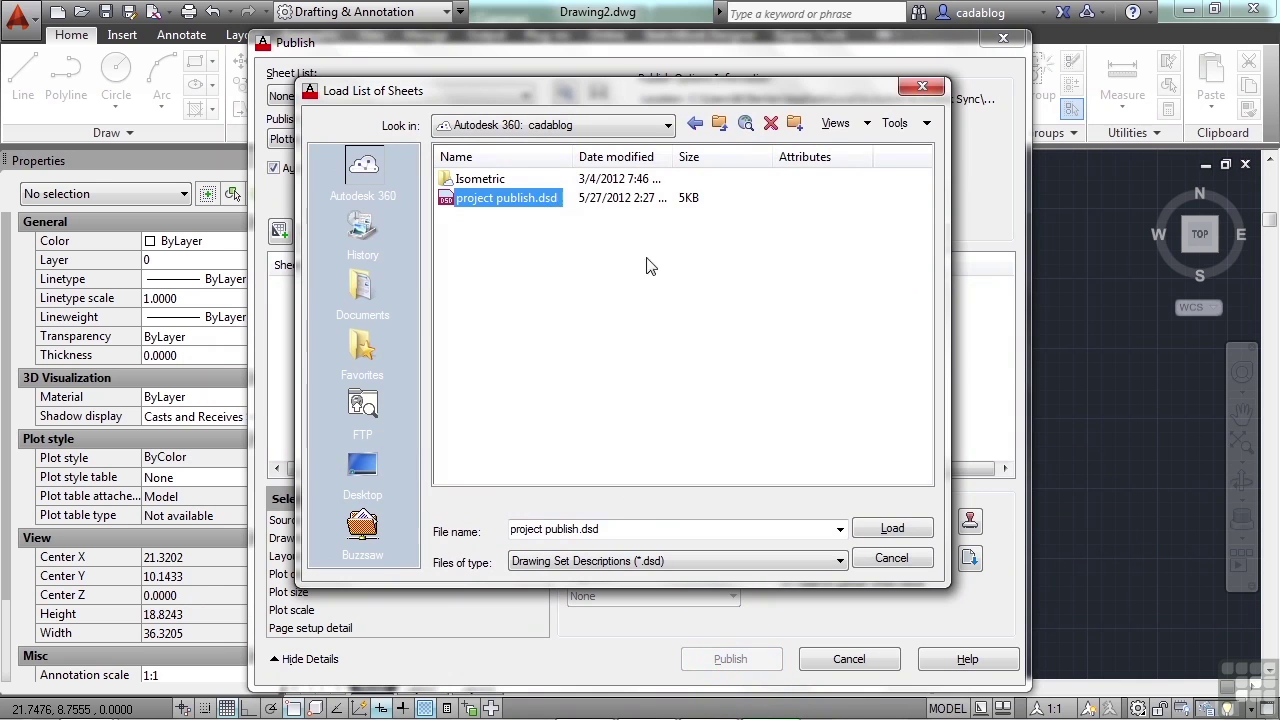
left_click(903, 522)
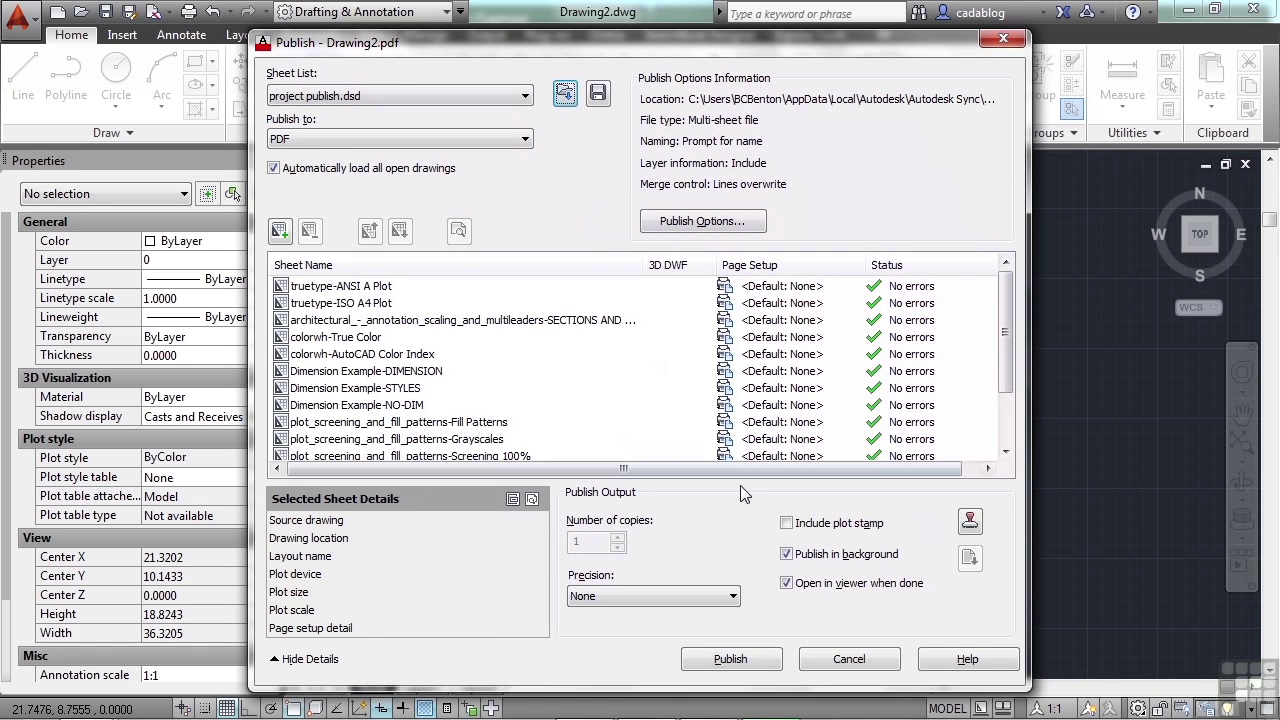
- Publish the sheets to a PDF named project-publish.pdf and close the background-job notice
left_click(748, 661)
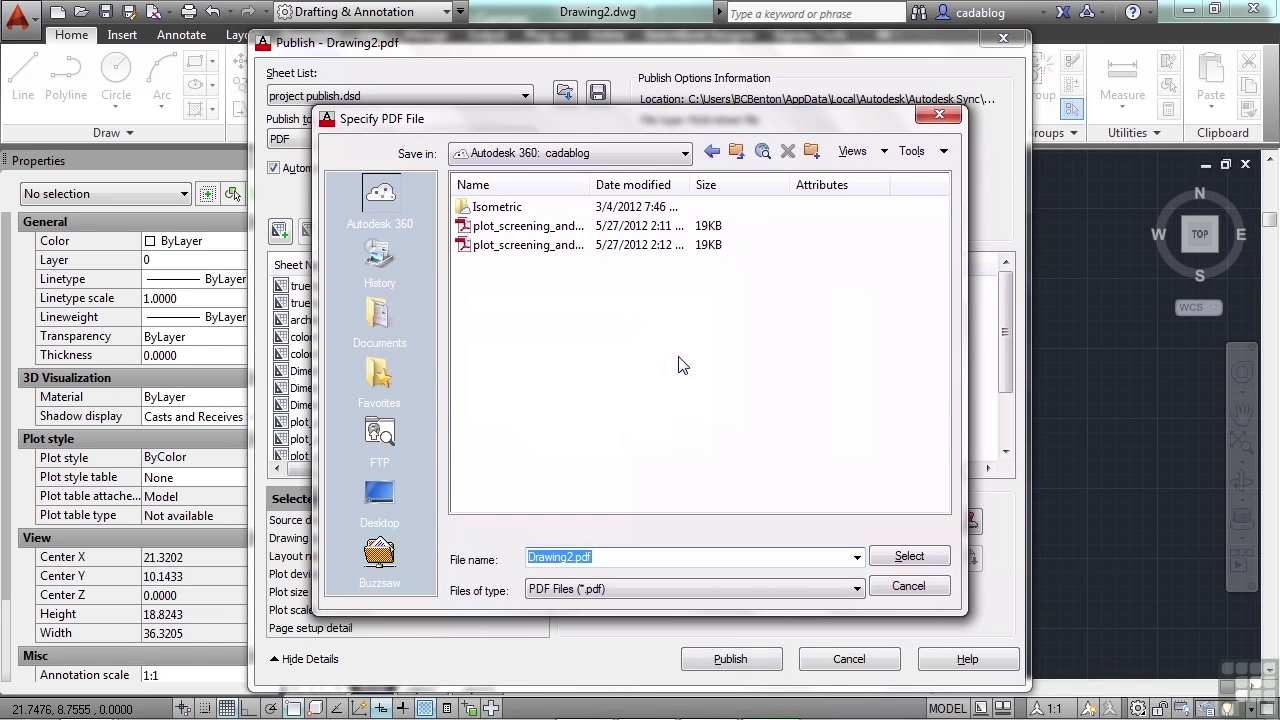
left_click(570, 560)
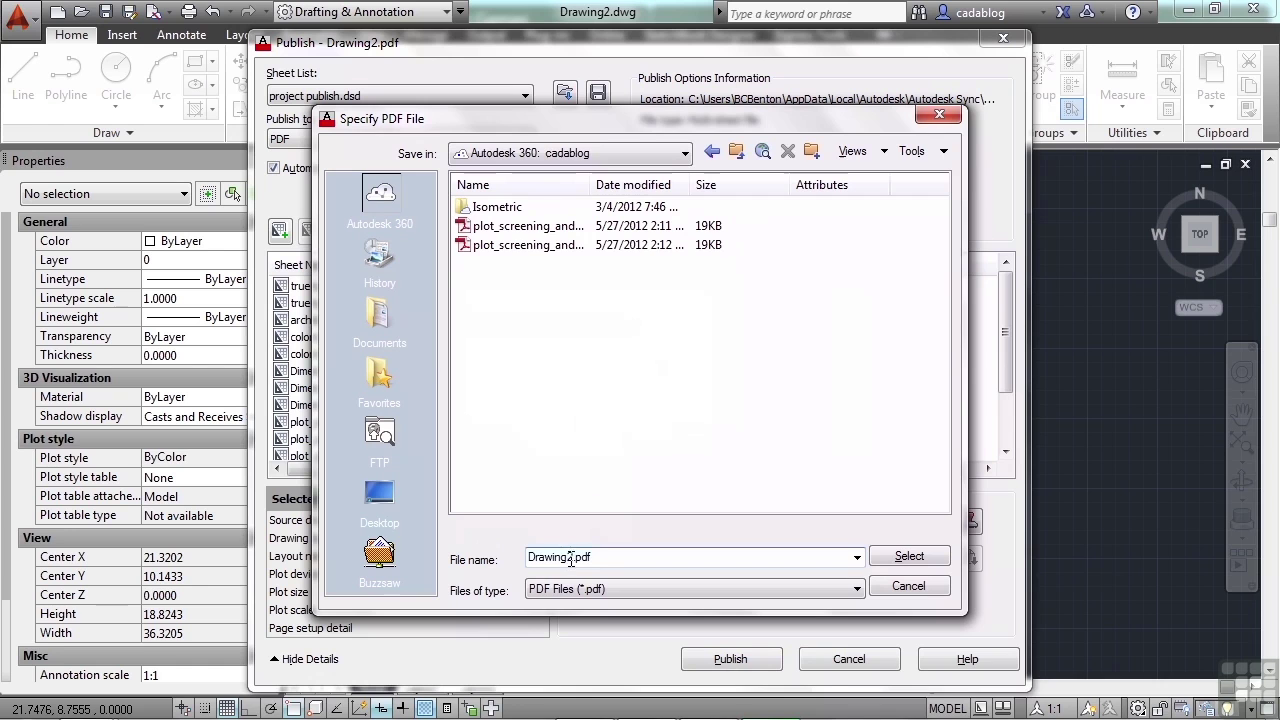
key("BackSpace")
key("BackSpace")
key("BackSpace")
key("BackSpace")
key("BackSpace")
key("BackSpace")
key("BackSpace")
key("BackSpace")
type("project-p")
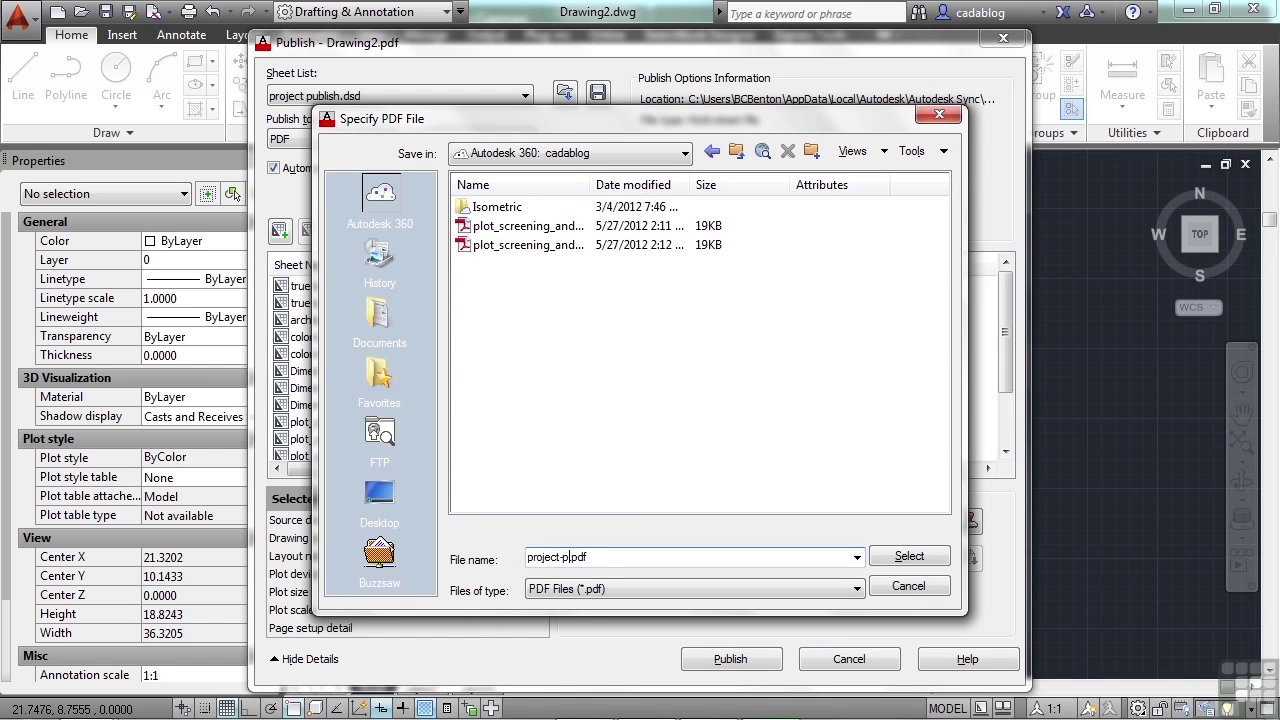
type("ublish")
left_click(905, 558)
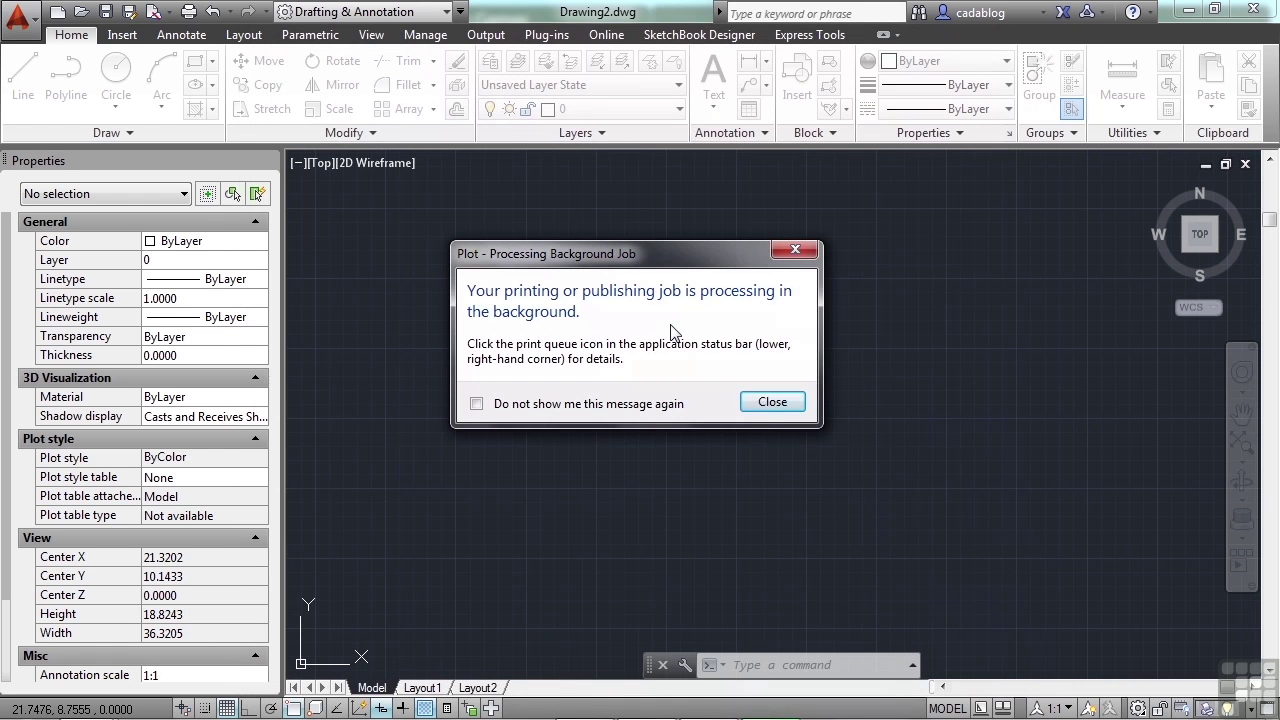
left_click(765, 402)
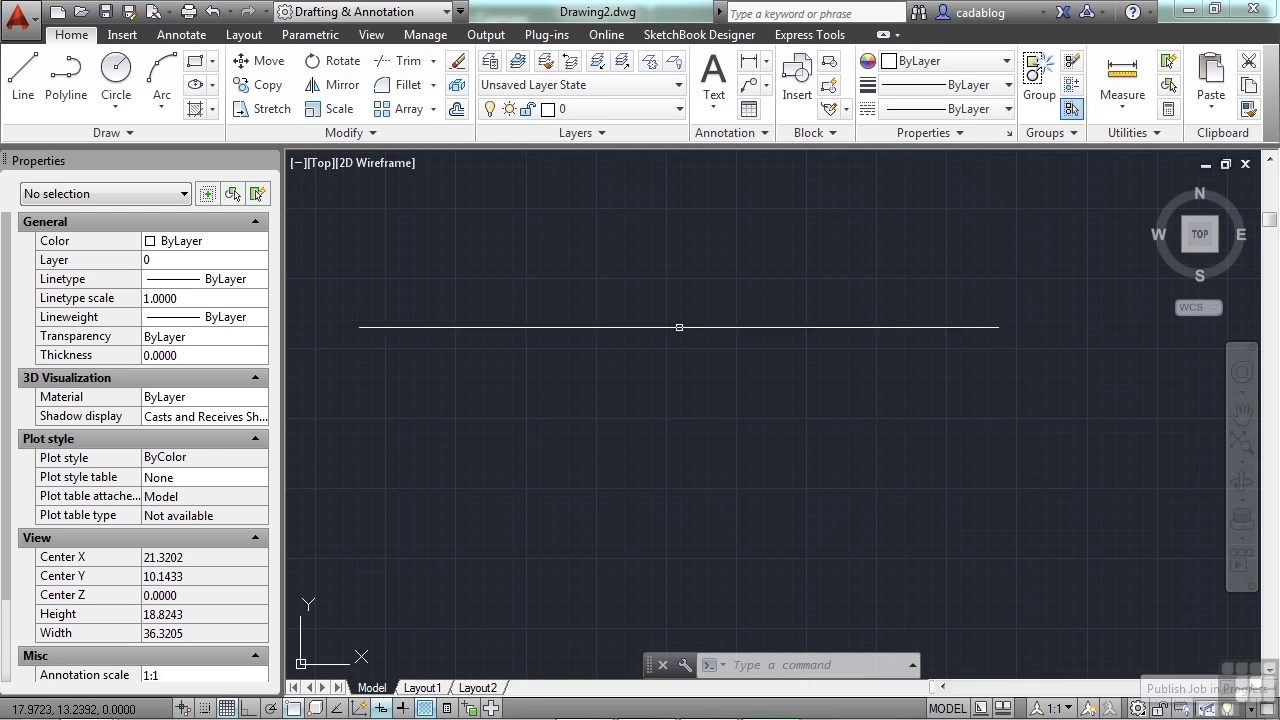
- Wait for the background publish to finish, then close the Plot and Publish Job Complete balloon
left_click(557, 274)
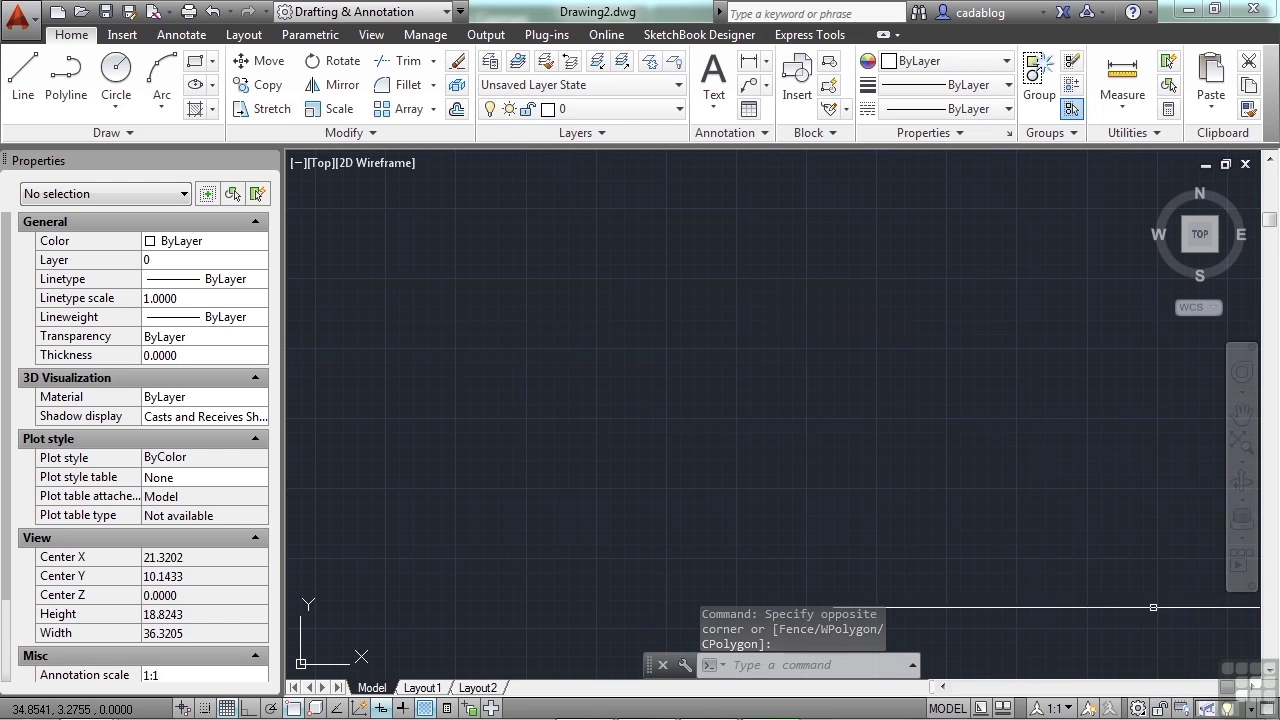
left_click(655, 373)
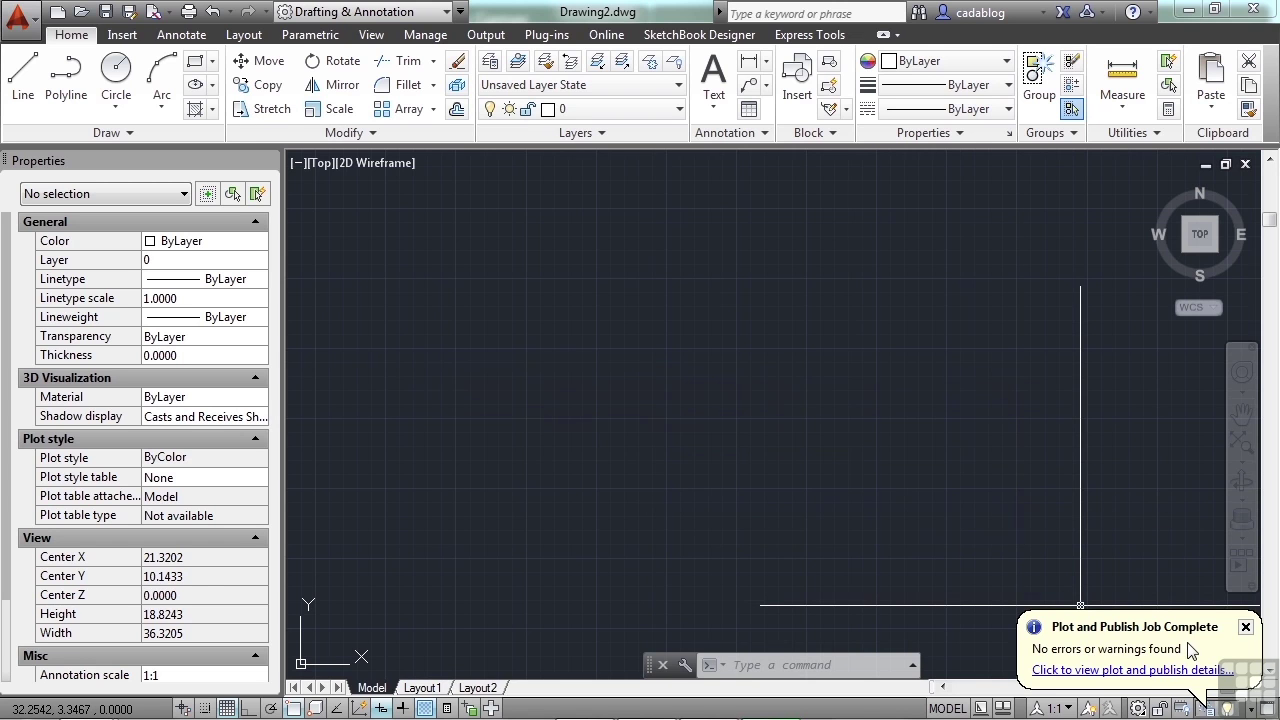
left_click(1246, 627)
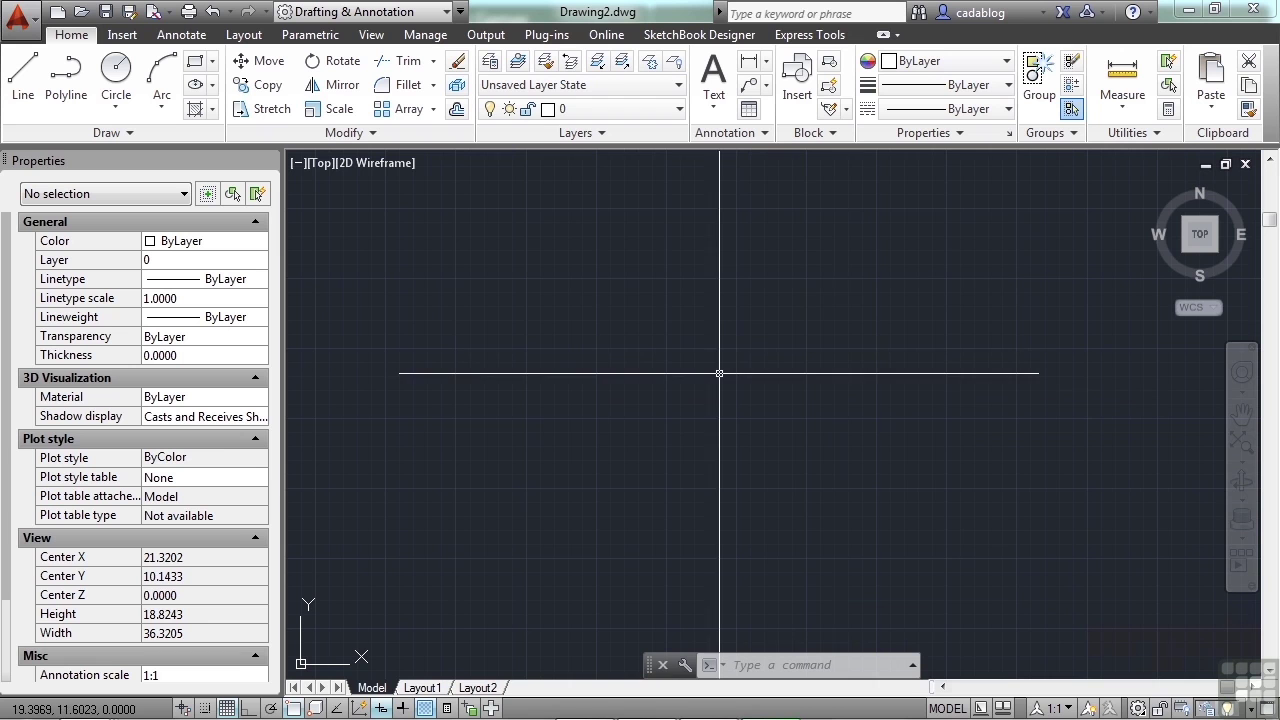
- Bring the Local Disk (X:) window forward and open project-publish.pdf in Adobe Reader
mouse_move(100, 700)
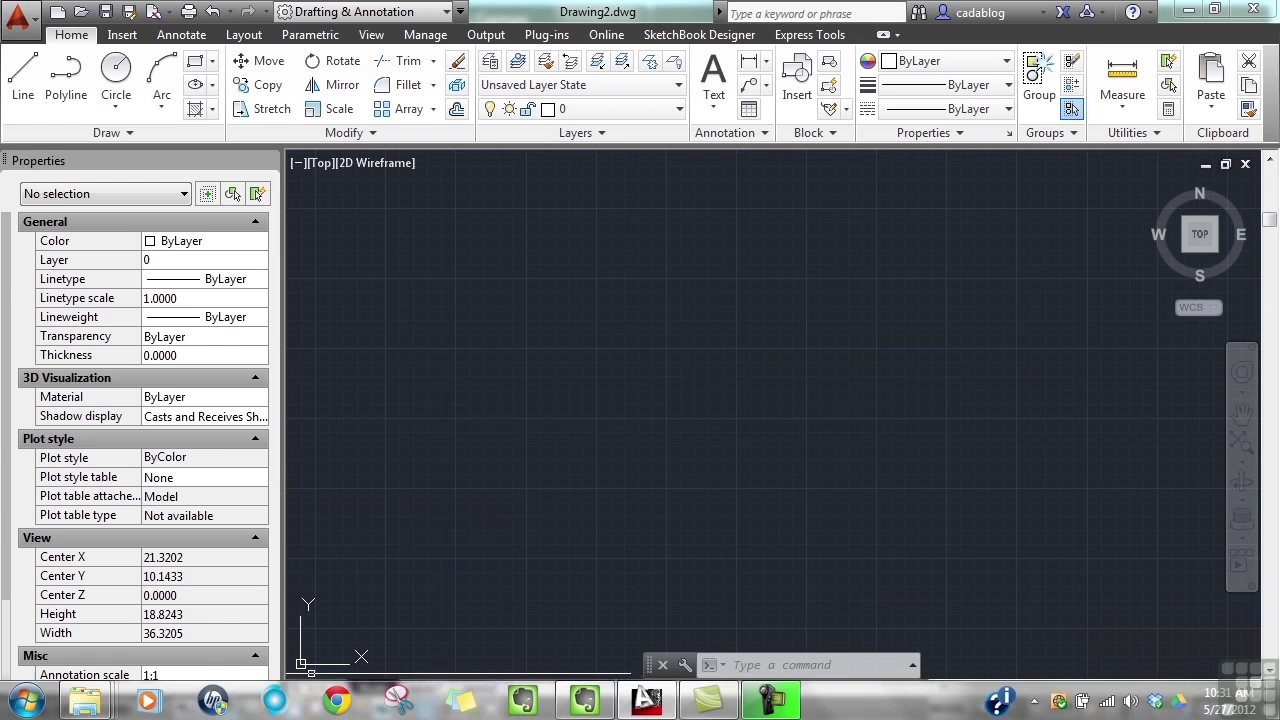
left_click(590, 594)
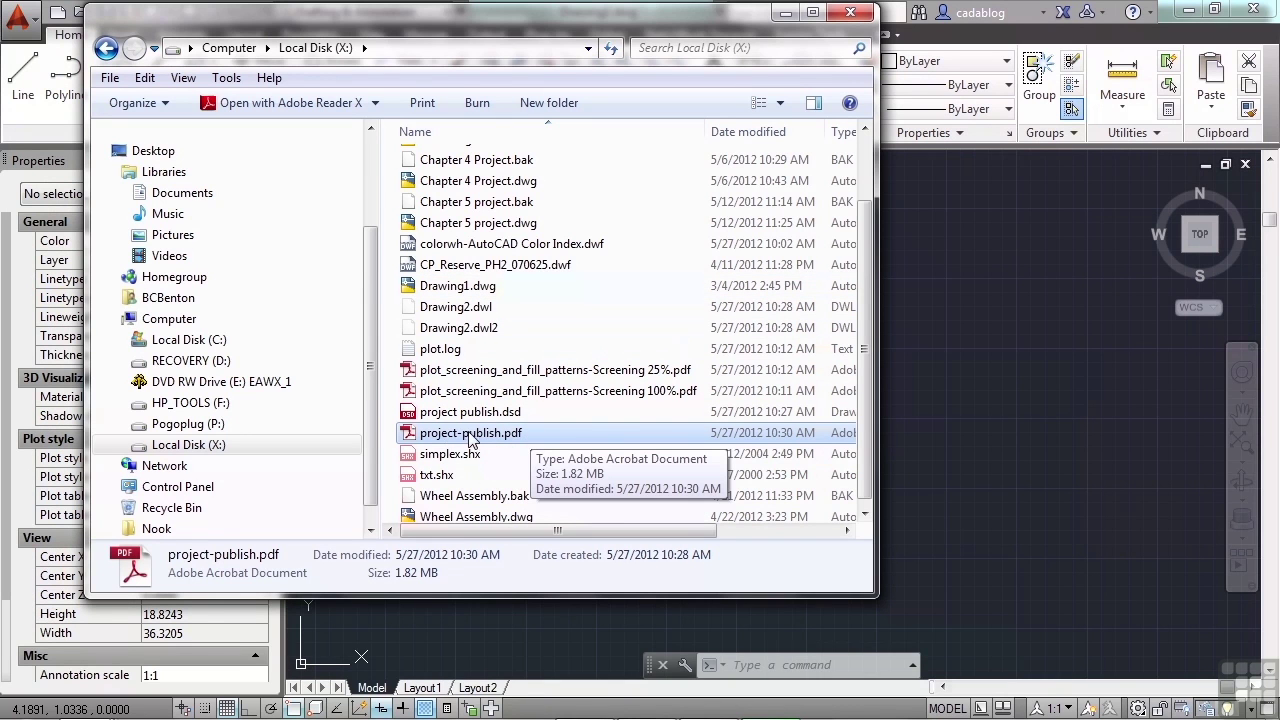
left_click_drag(658, 529, 586, 529)
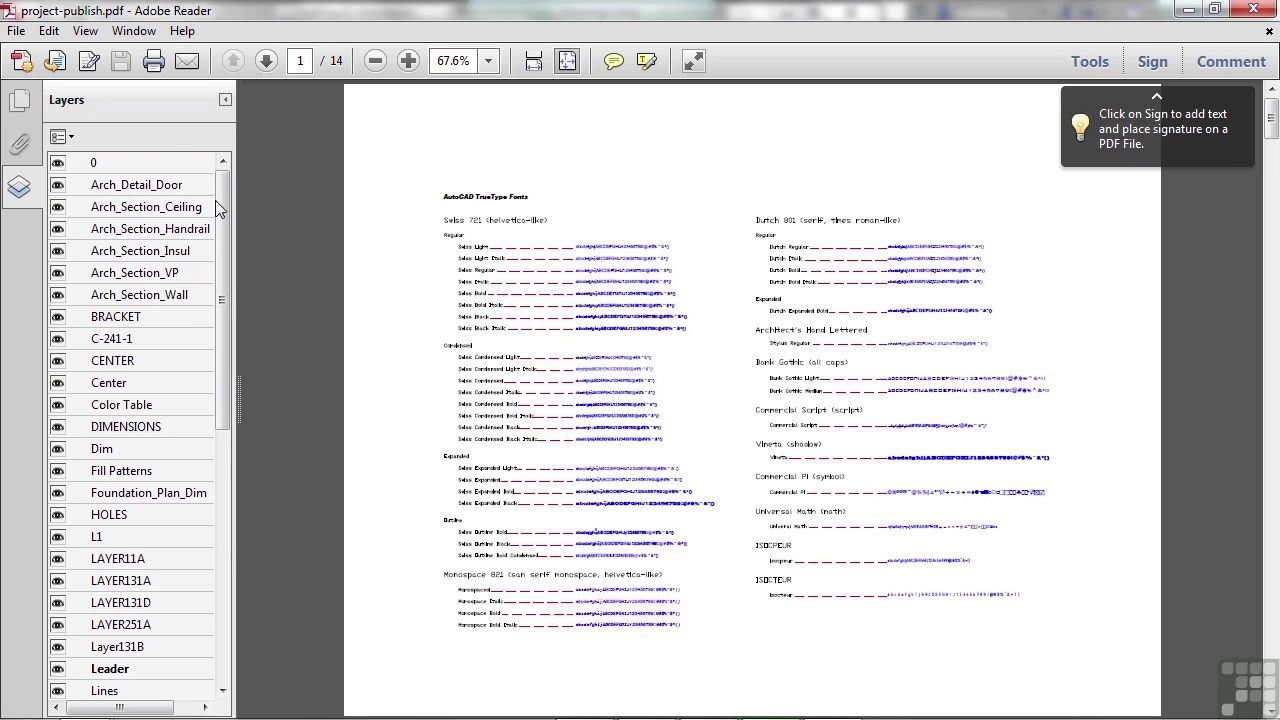
- Scroll through the PDF's Layers panel, then collapse it so page 1 fills the view
left_click_drag(225, 210, 246, 480)
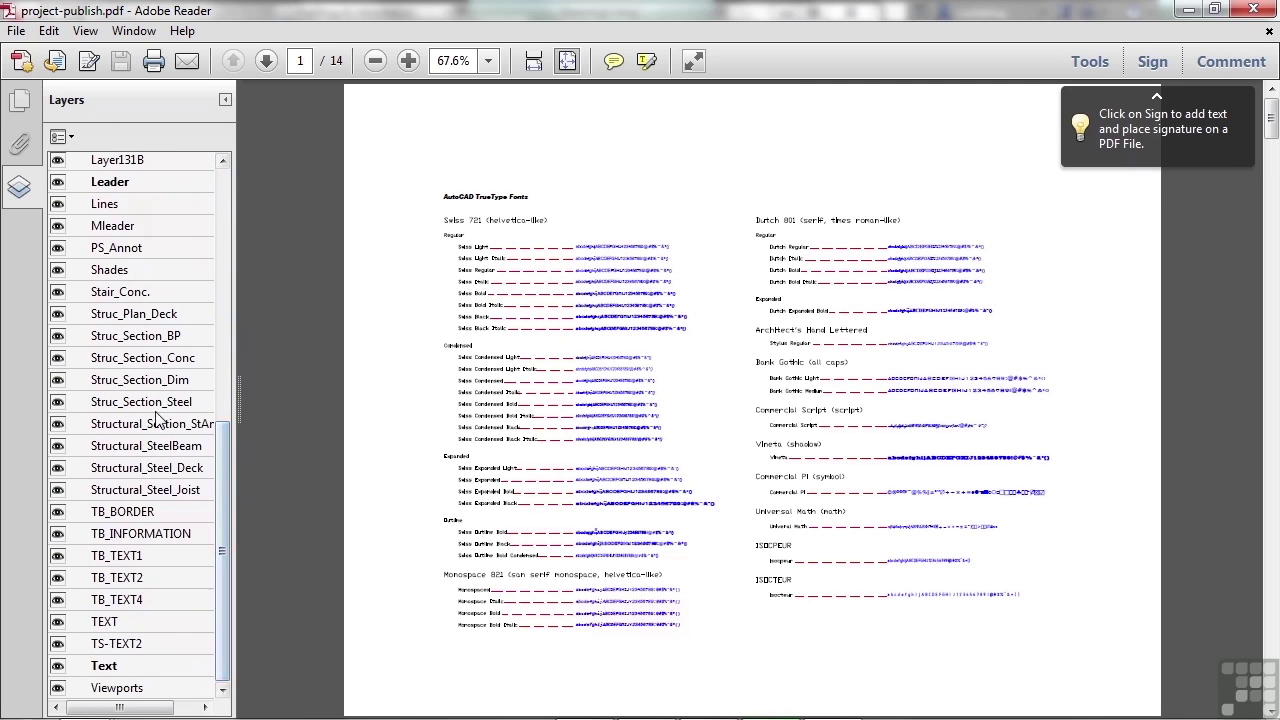
left_click_drag(226, 541, 247, 221)
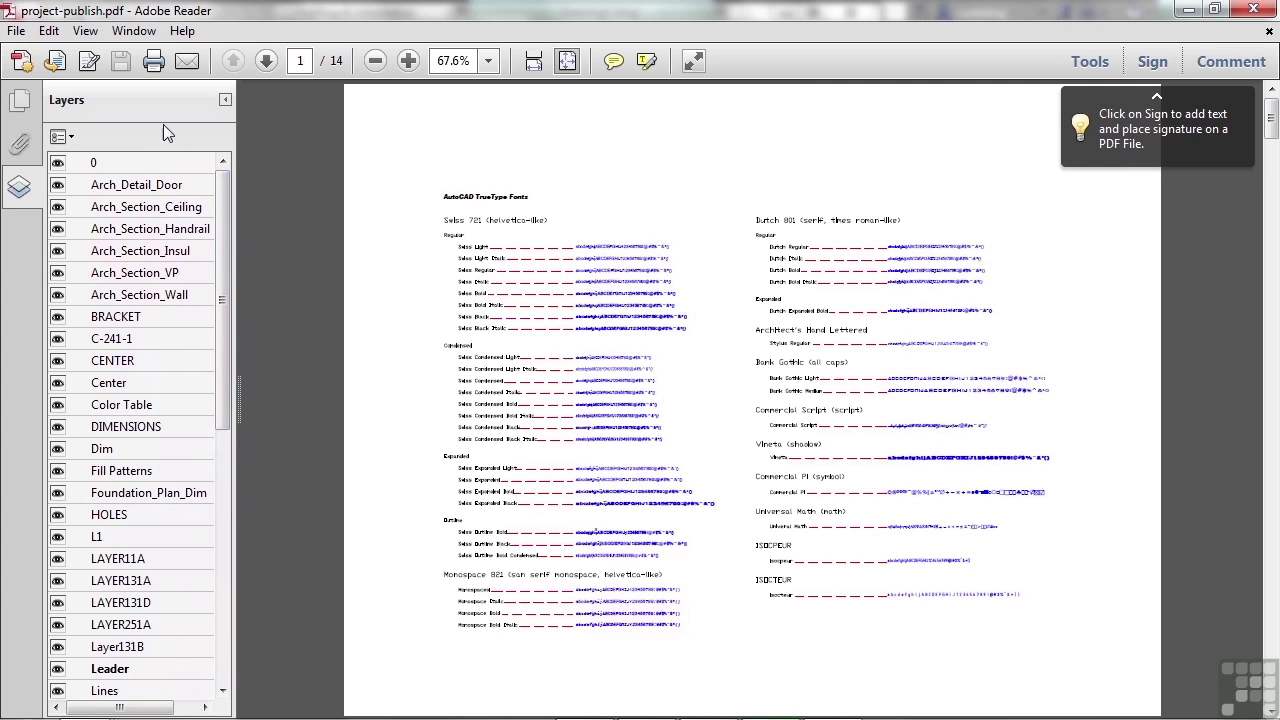
left_click(226, 99)
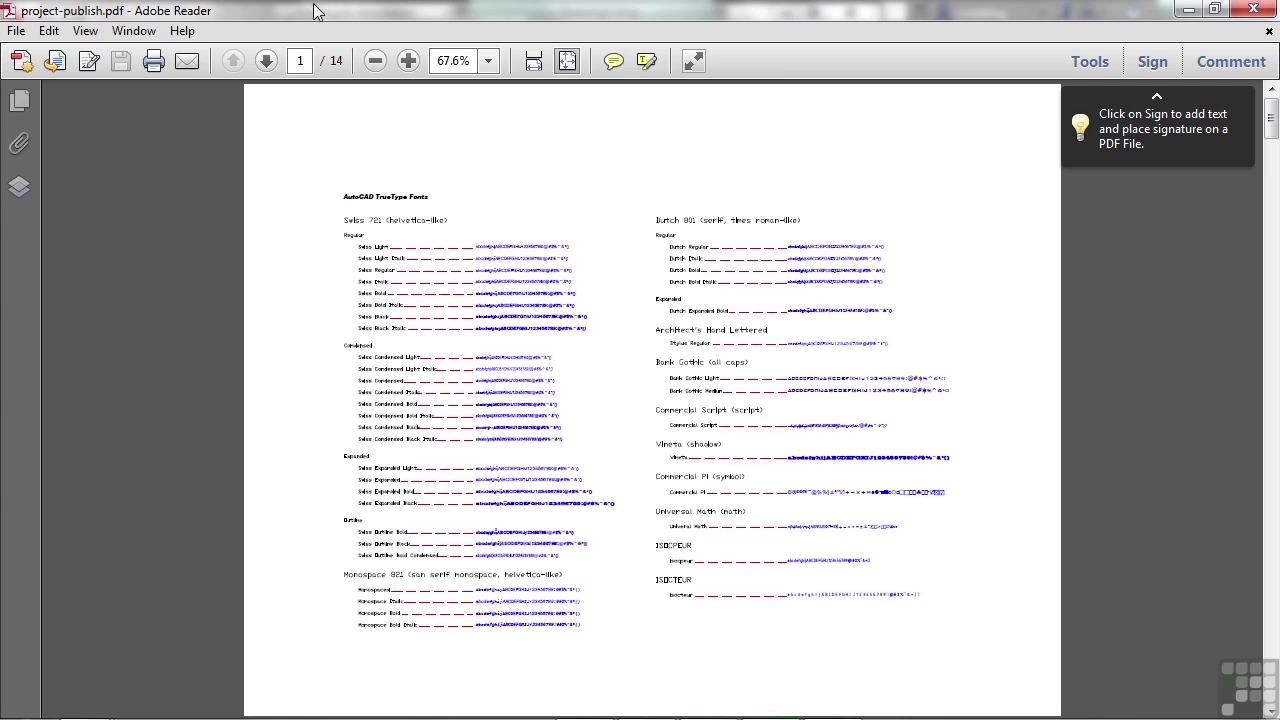
- Step through pages 2 to 14 up to Screening - 75%, then close Adobe Reader
left_click(266, 61)
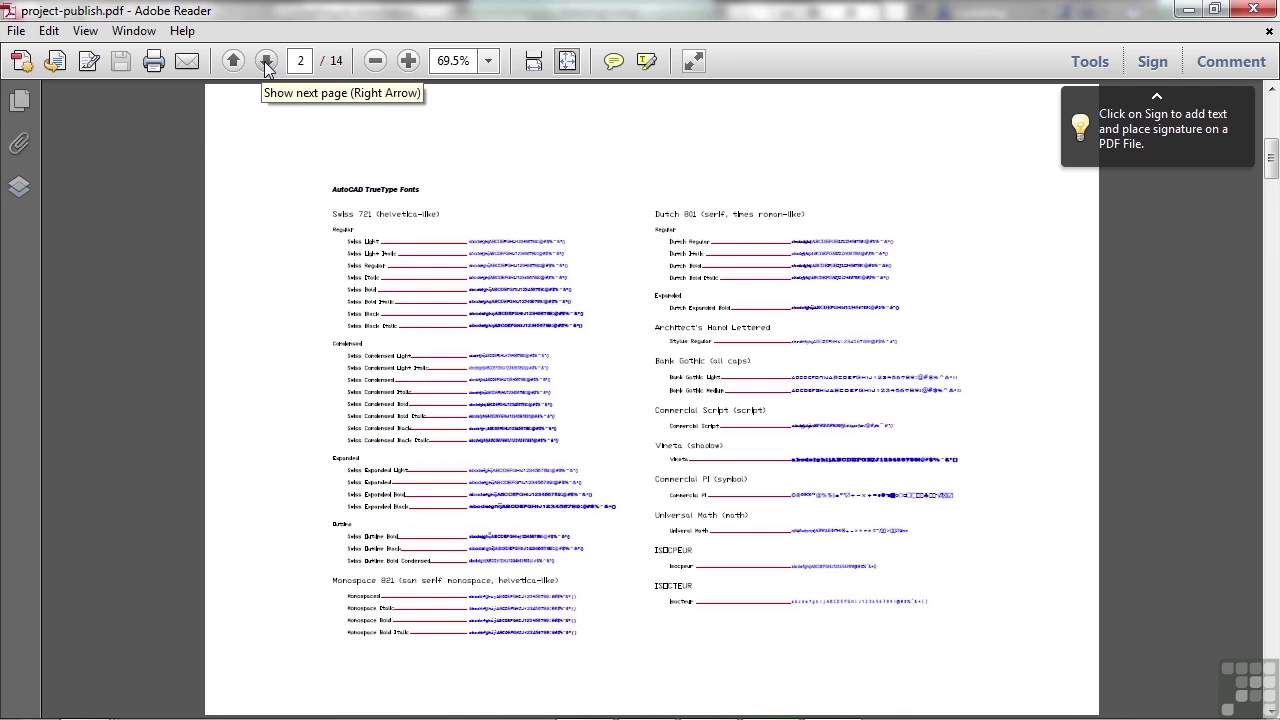
left_click(266, 61)
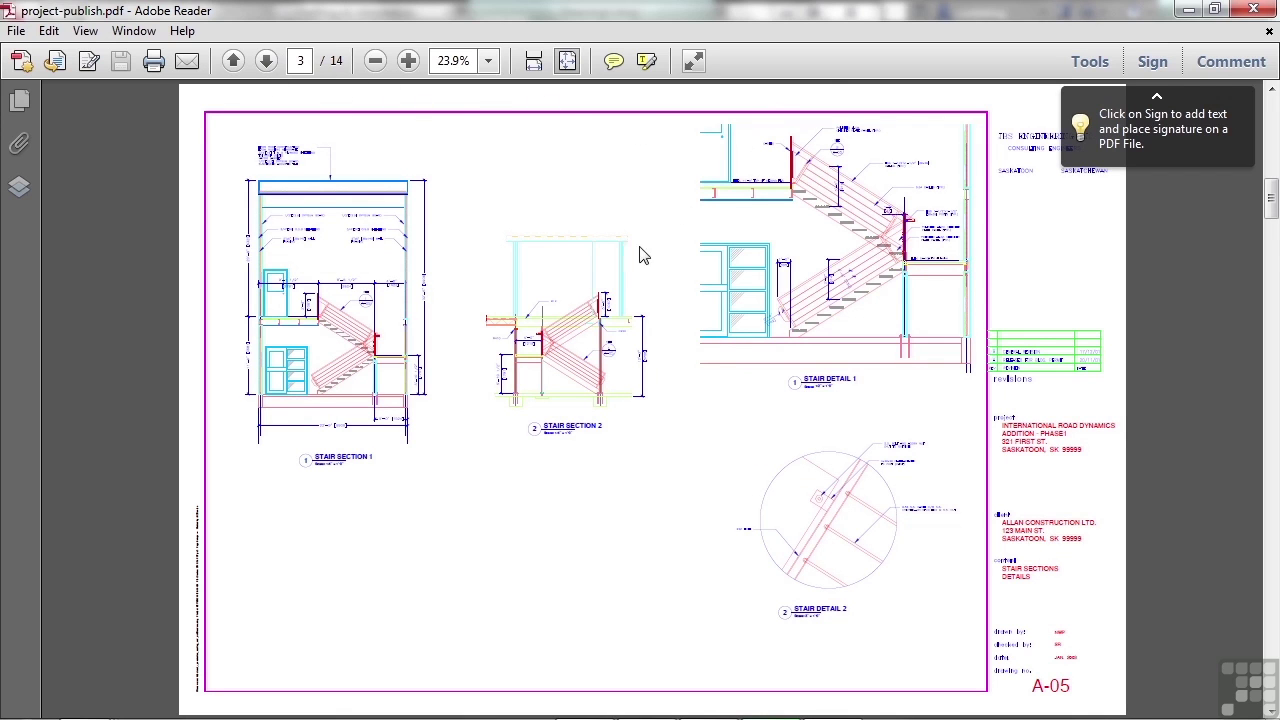
left_click(266, 61)
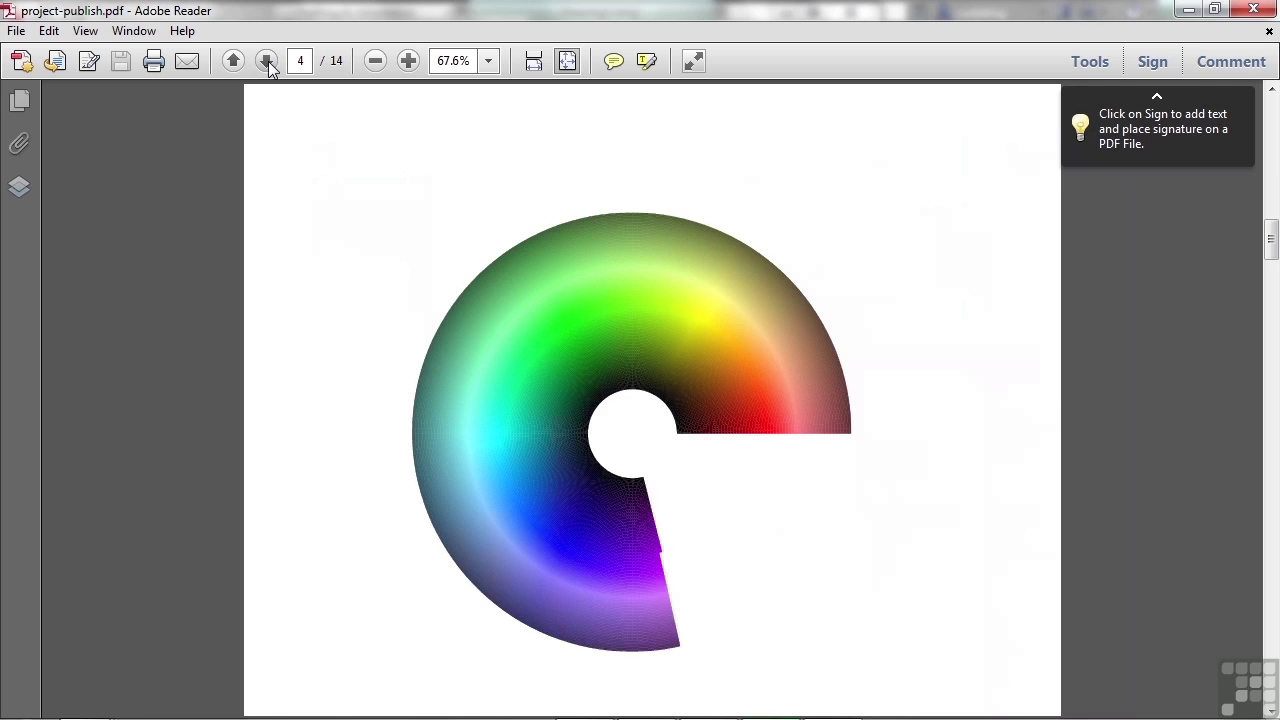
left_click(266, 61)
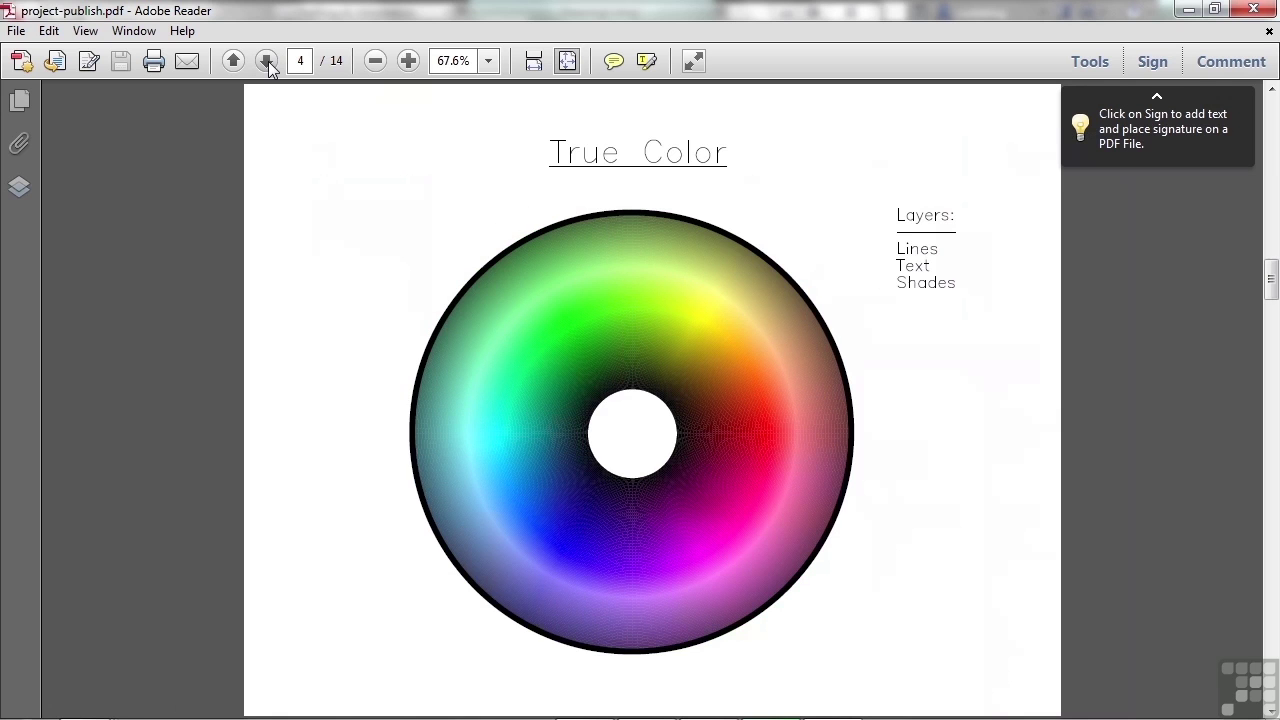
left_click(266, 61)
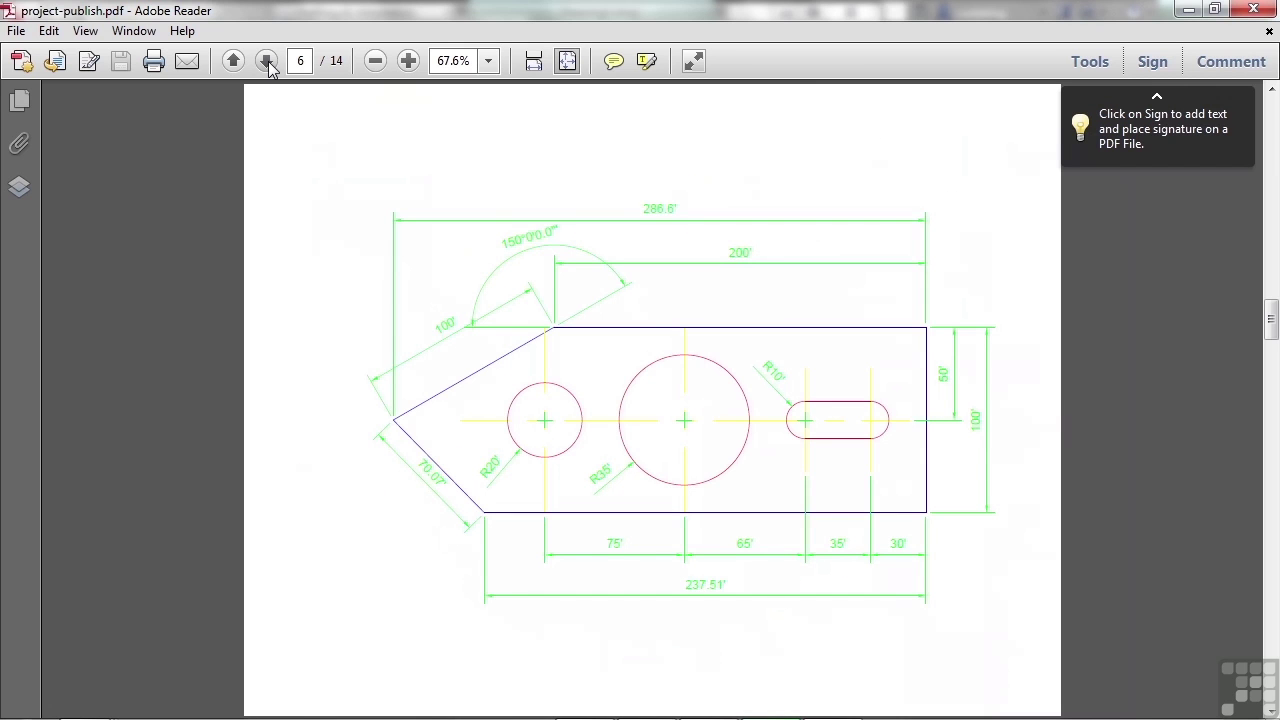
left_click(266, 61)
left_click(266, 61)
left_click(266, 61)
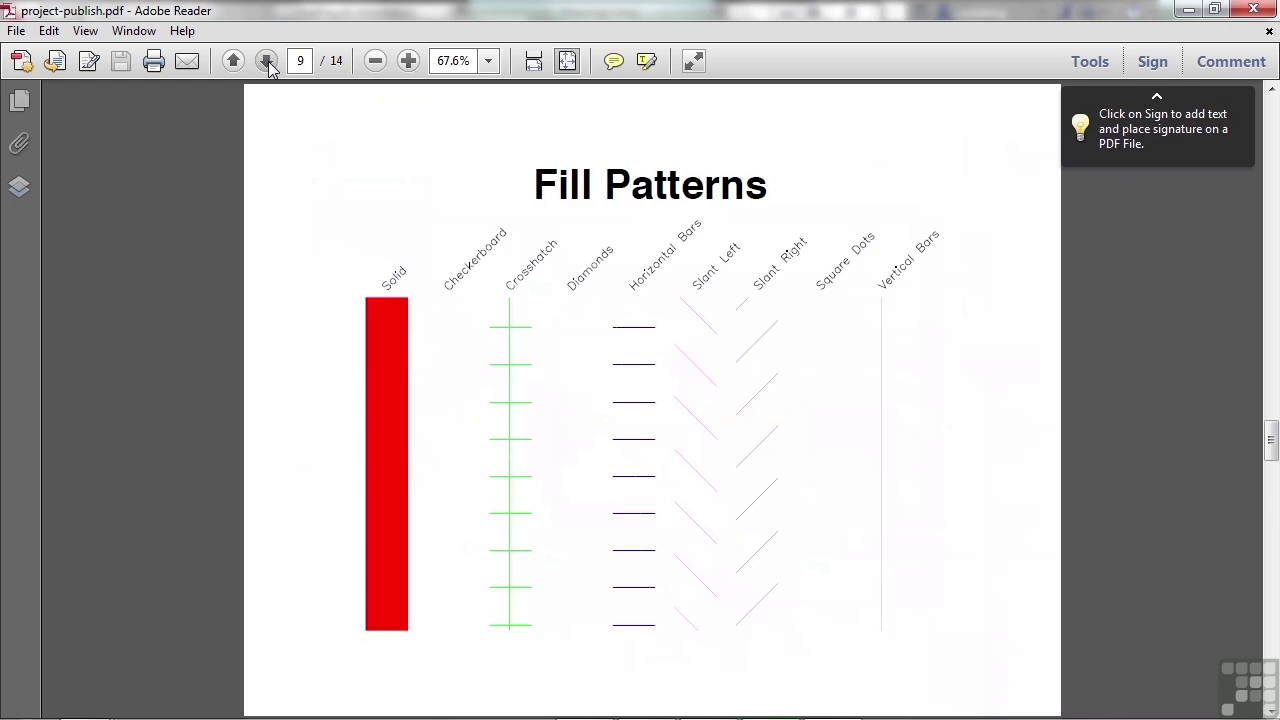
left_click(266, 61)
left_click(266, 61)
left_click(266, 61)
left_click(266, 61)
left_click(266, 61)
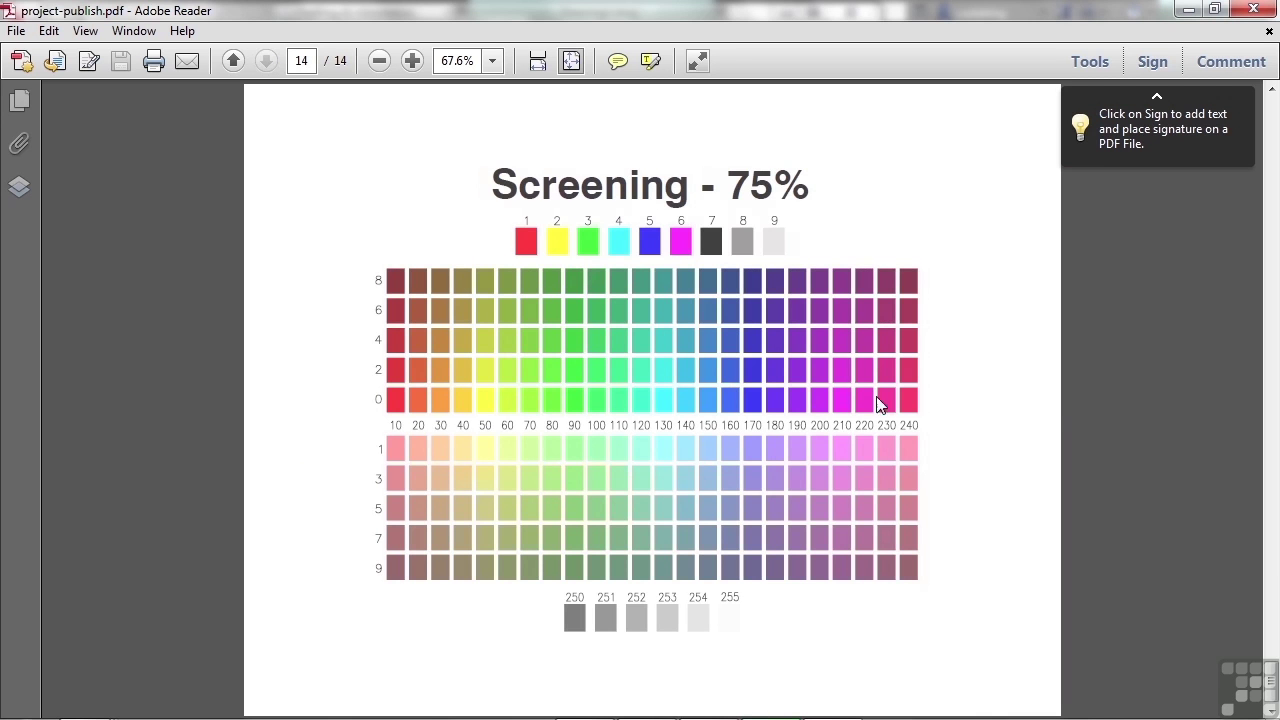
left_click(1253, 9)
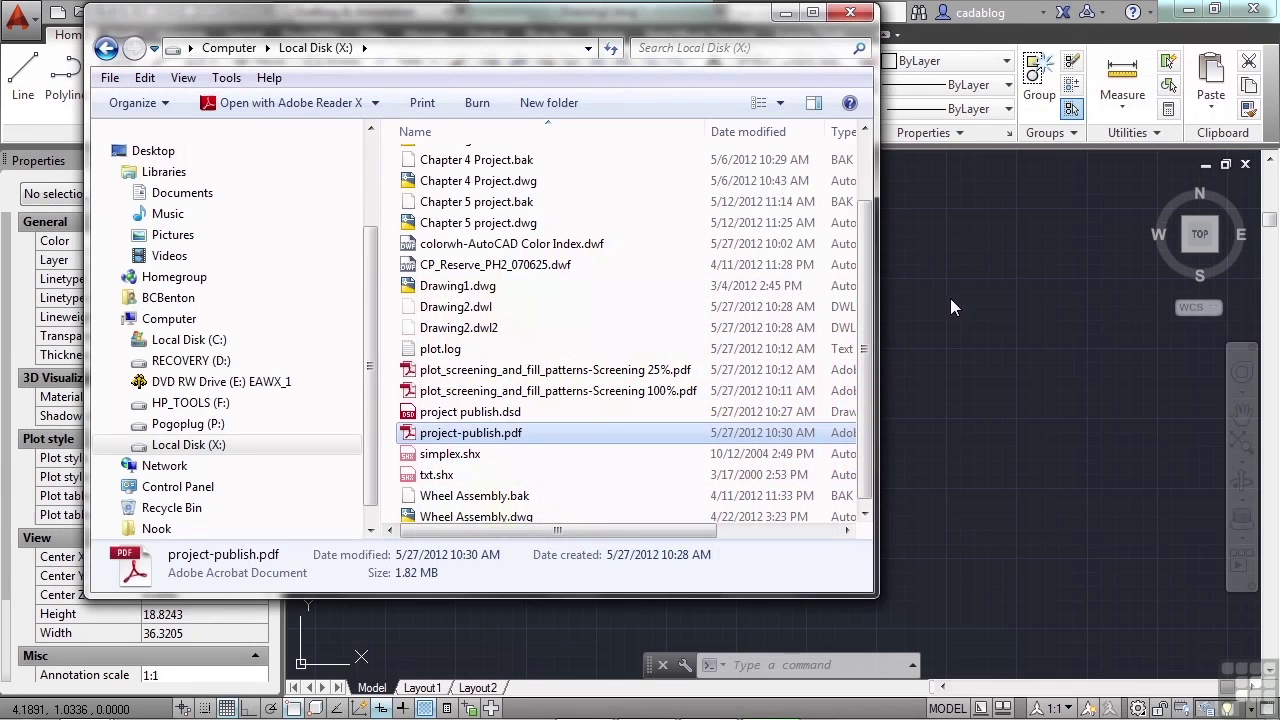
- Minimize the drive X: Explorer window to reveal the empty Drawing2 model space
left_click(785, 12)
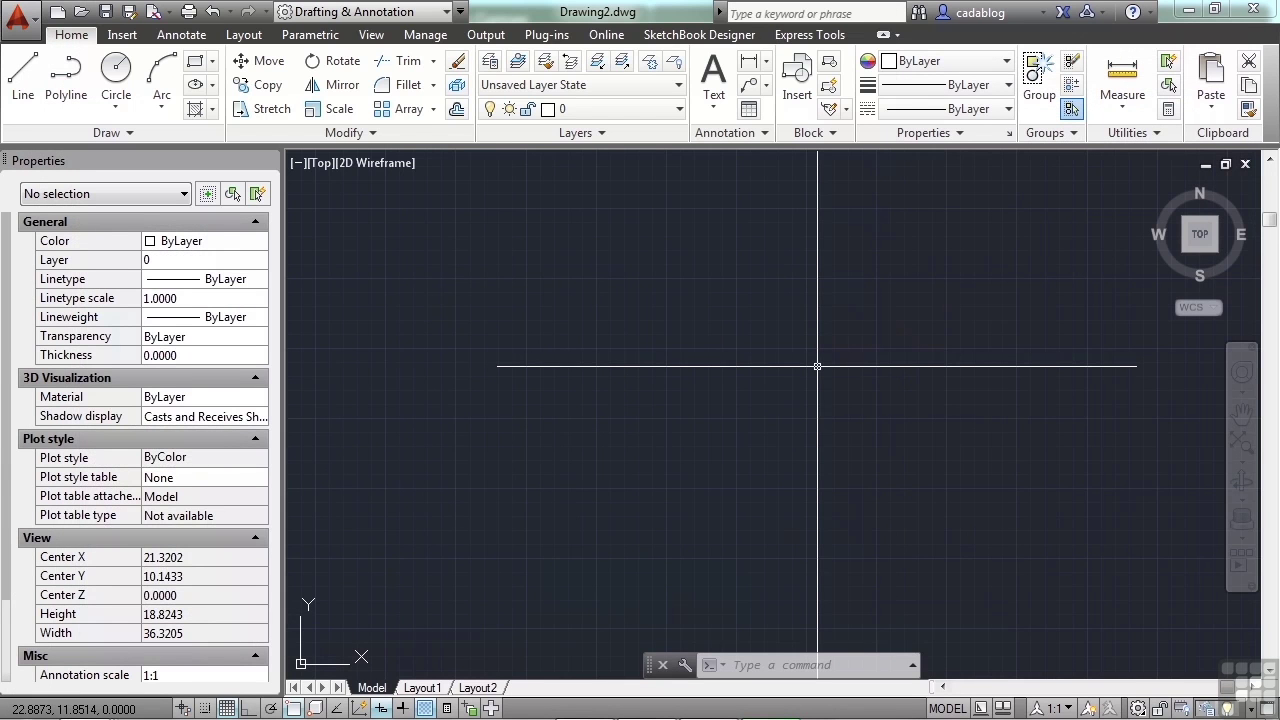